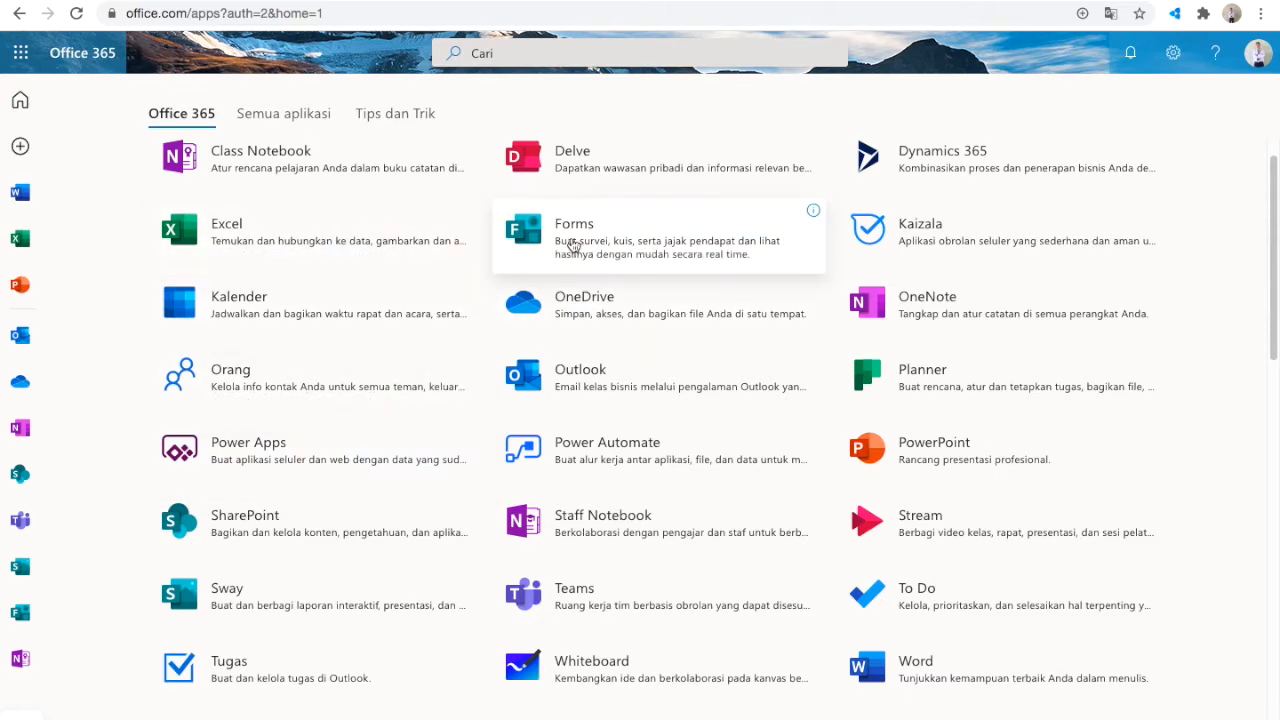
Step: Open Microsoft Forms and create a new form titled "Formulir Penerimaan Peserta Didik Baru"
click(573, 246)
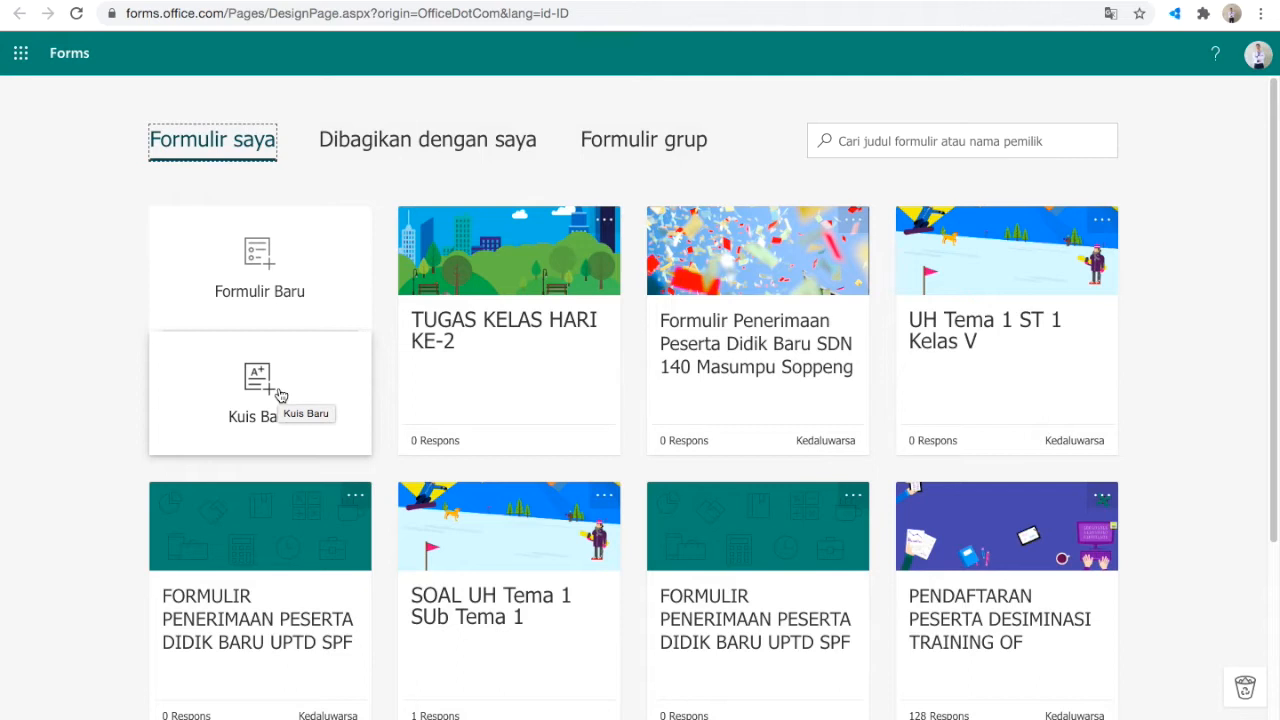
click(280, 292)
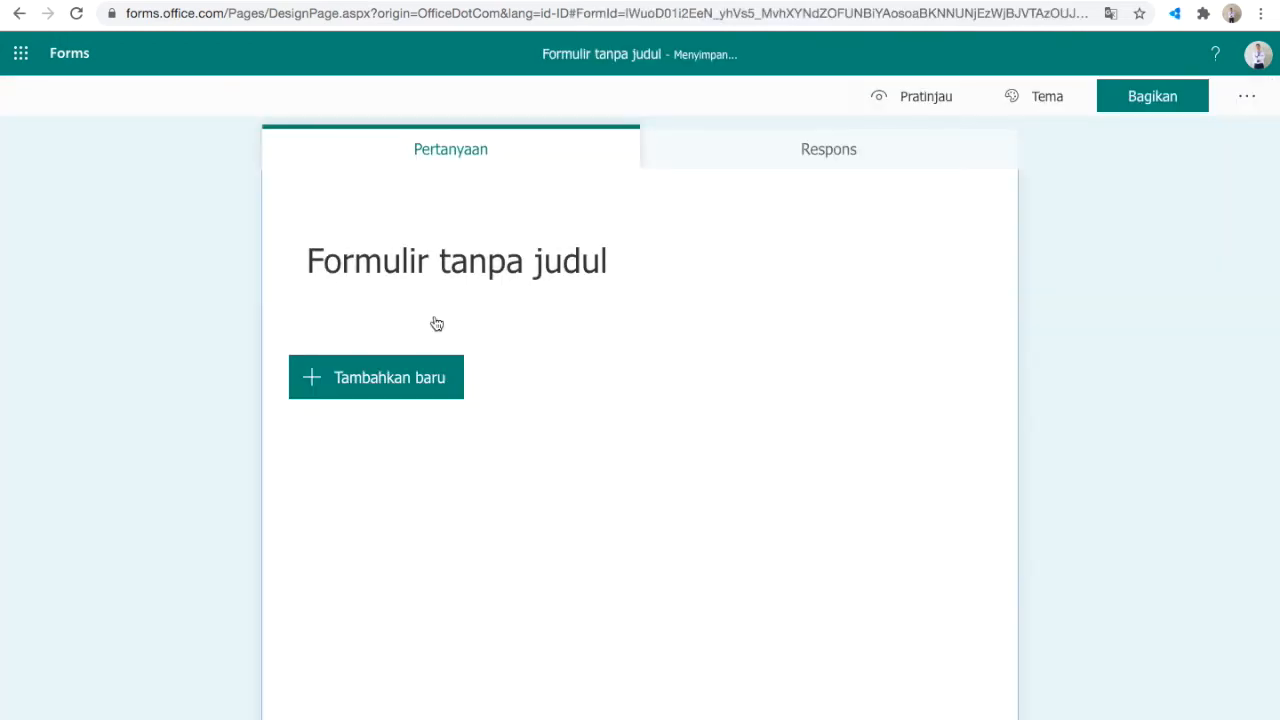
click(451, 264)
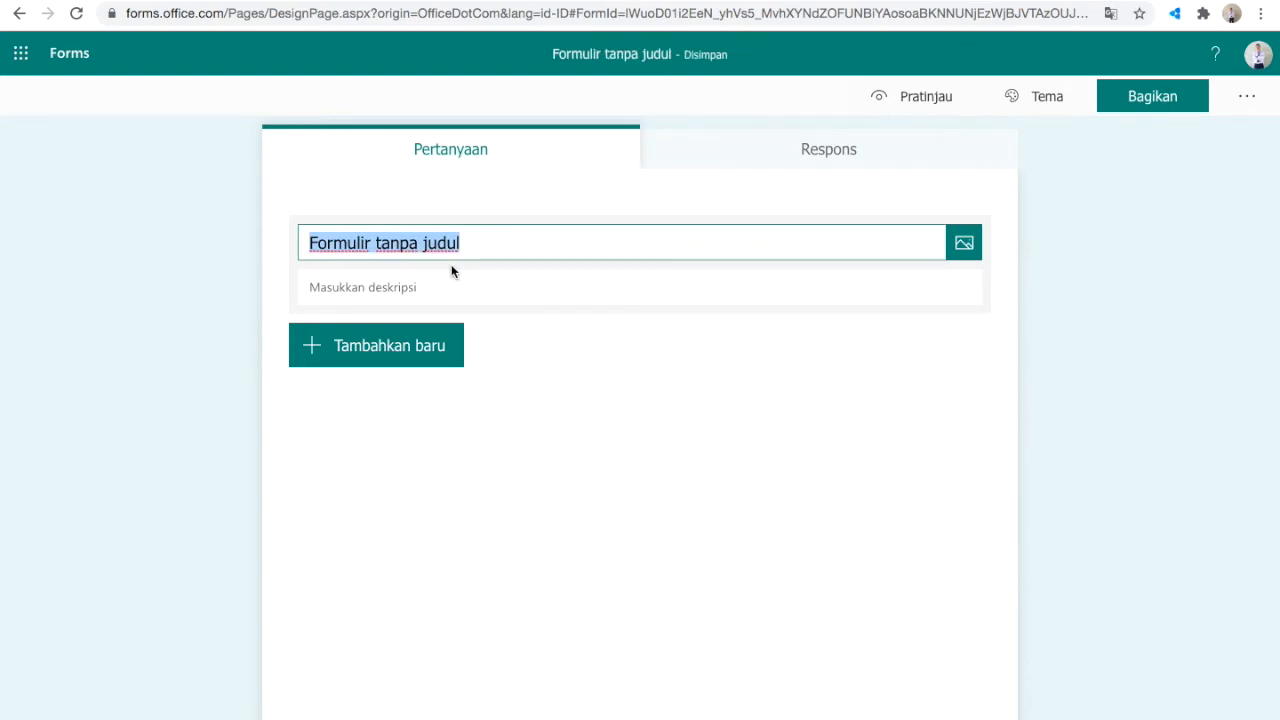
text(Peneri)
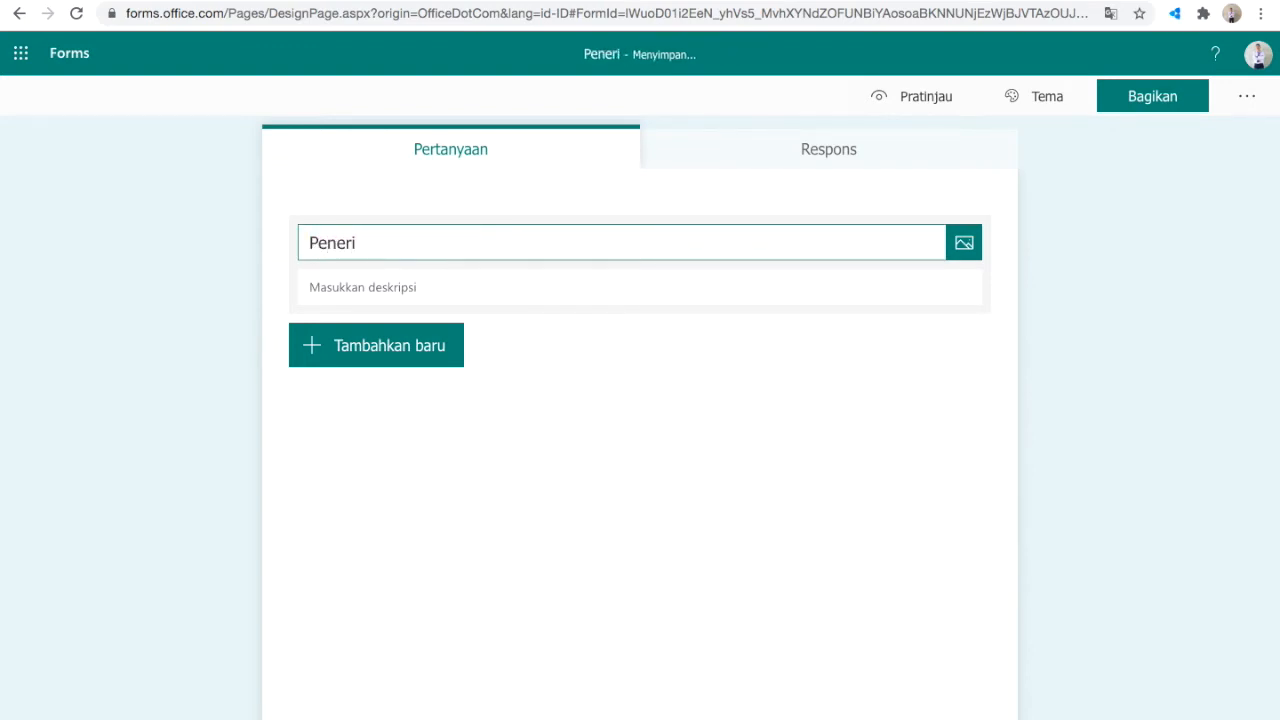
key(BackSpace)
key(BackSpace)
key(BackSpace)
key(BackSpace)
key(BackSpace)
key(BackSpace)
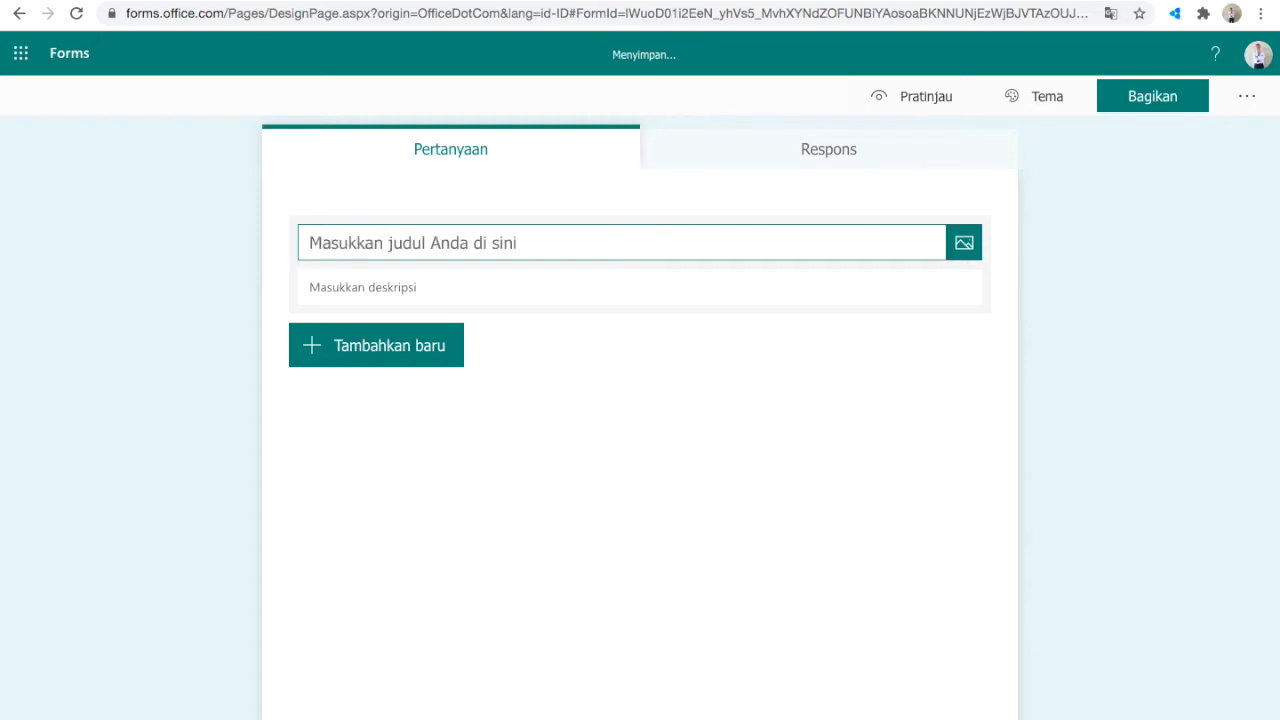
text(Formulir Penerimaan Peserta Didik Baru)
Step: Enter the form description as "SDN 140 Masumpu" with "Tahun Pelajaran 2020/2021" on a second line
click(348, 292)
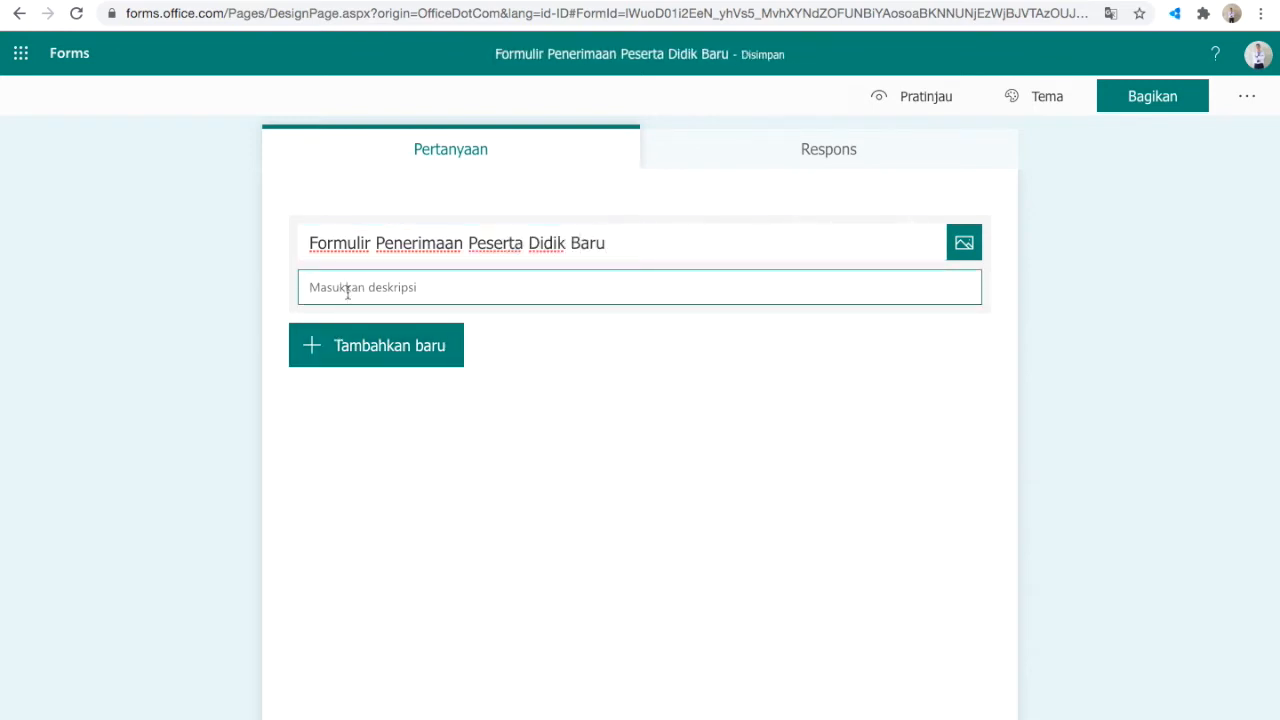
text(SDN)
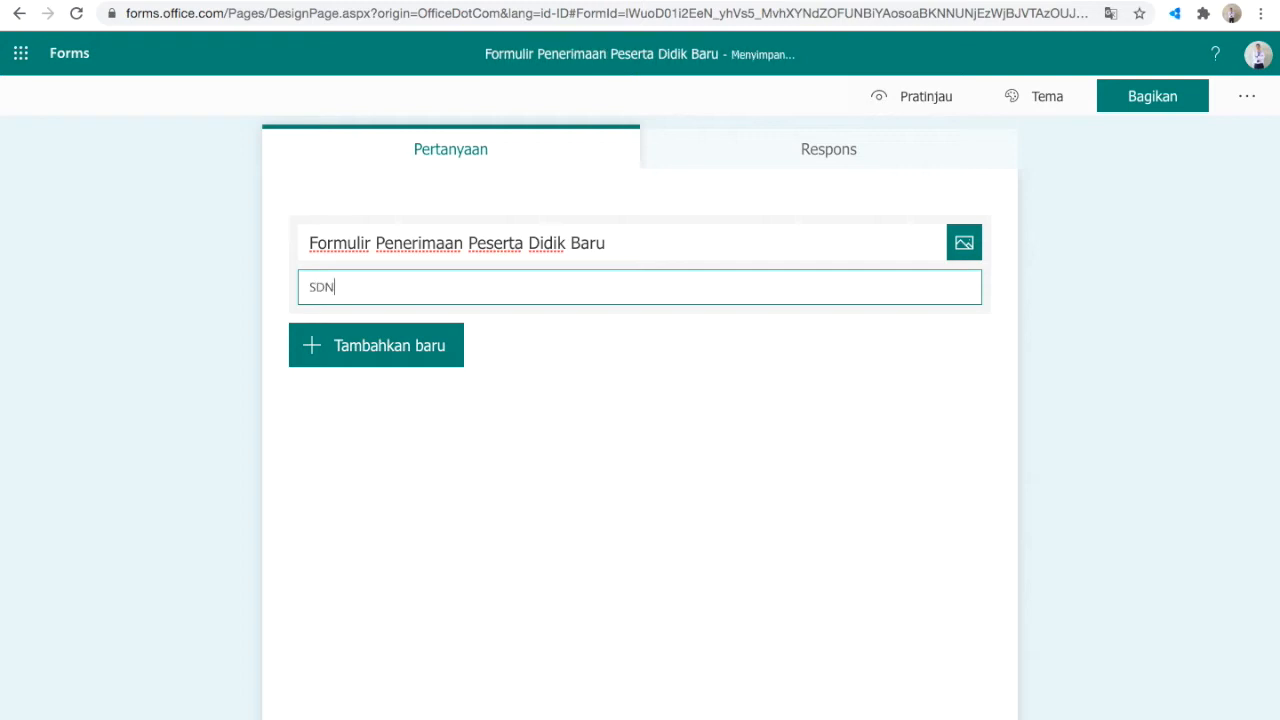
text( 140 Masumpu)
key(Return)
text(Tahun Pelajaran 2020/2021)
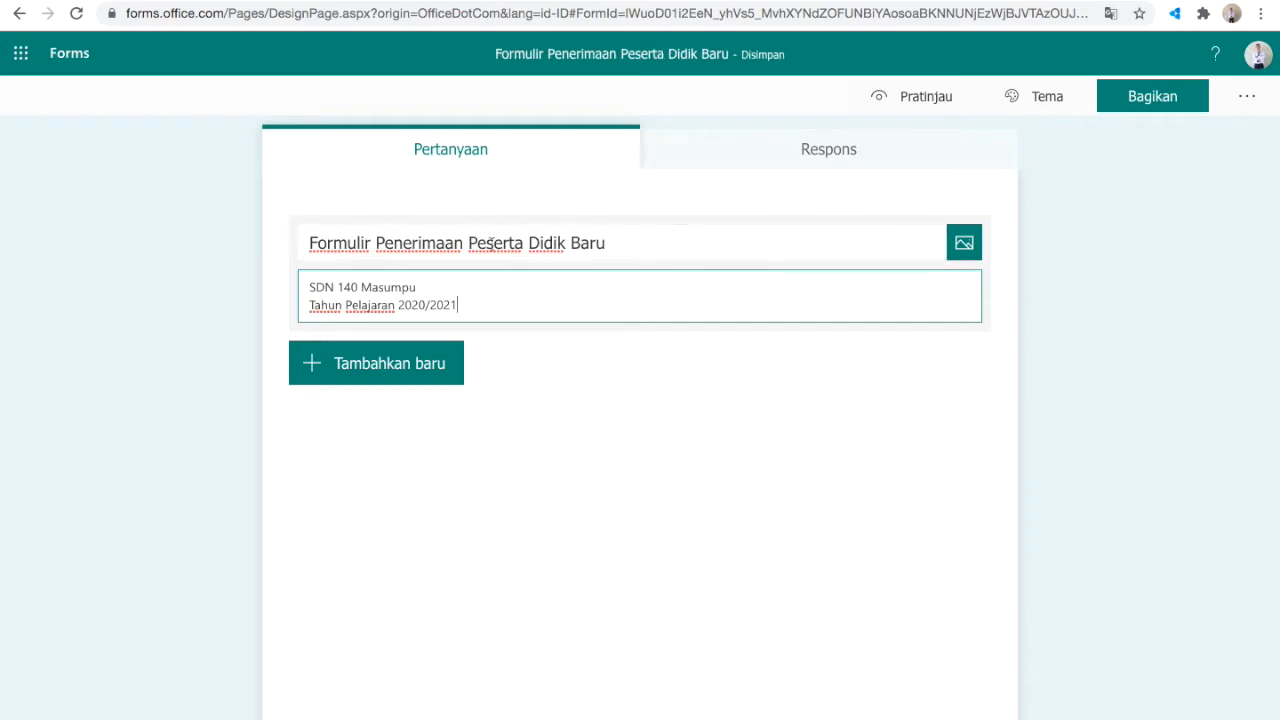
Step: Search Bing images for "Logo Kabupaten soppeng png" and insert the regency logo beside the form title
click(964, 244)
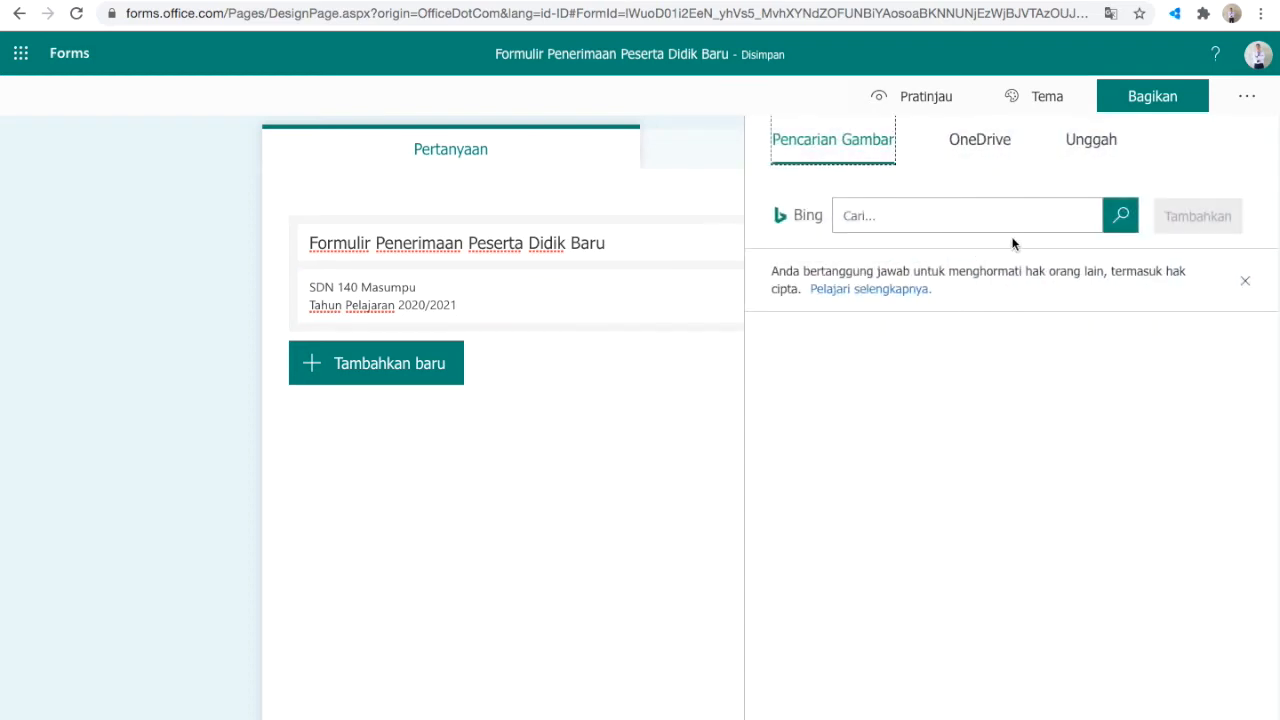
click(1002, 222)
text(L)
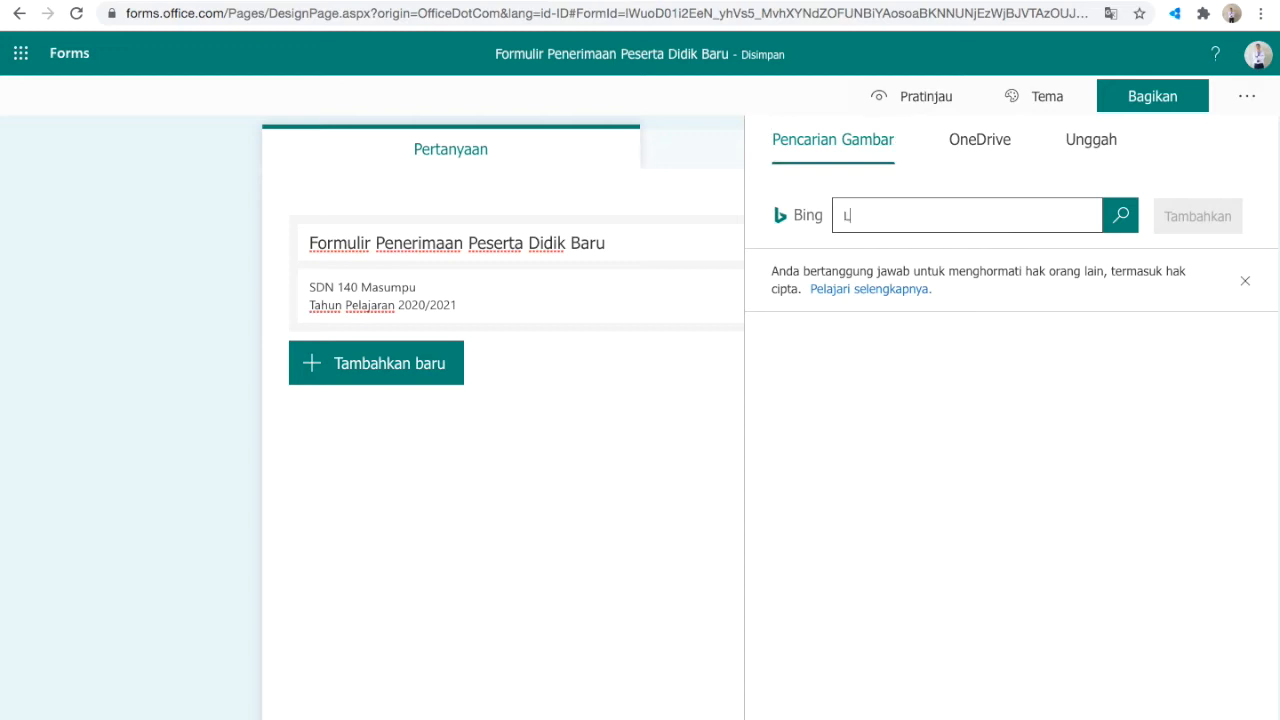
text(ogo Kabupates)
text( soppeng png)
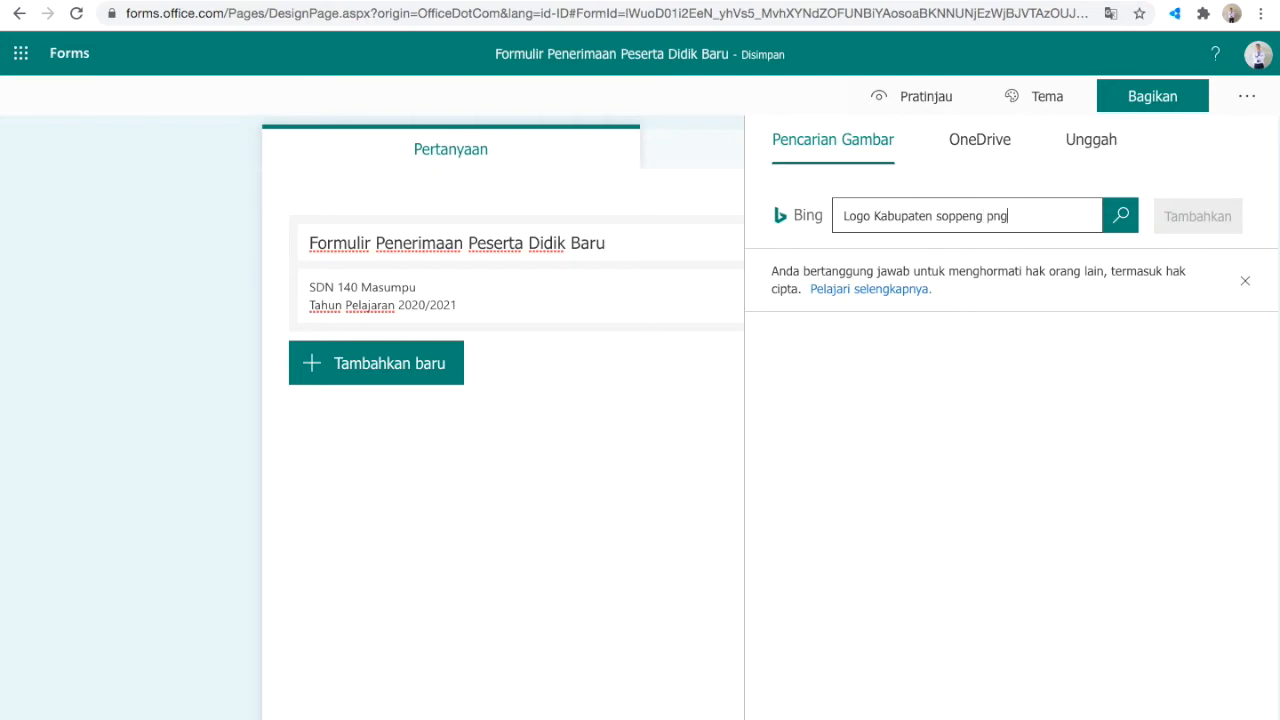
click(1124, 218)
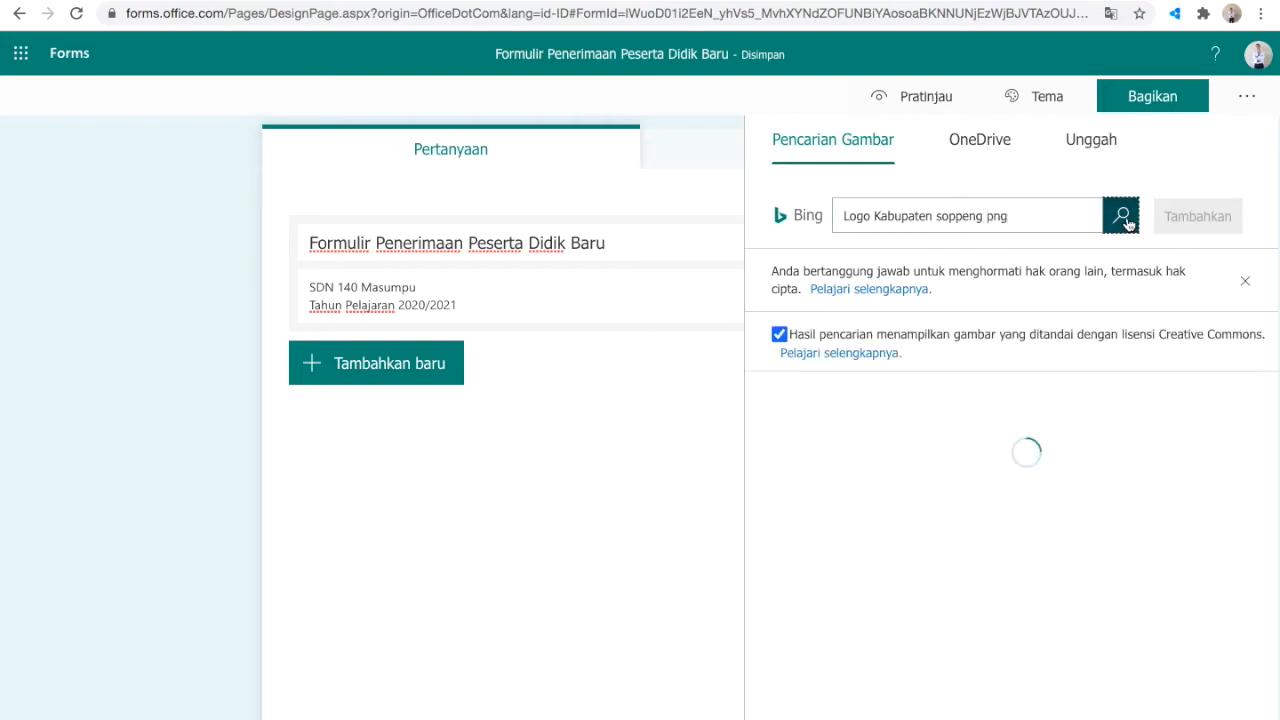
scroll(957, 500, down, 1)
scroll(955, 500, up, 3)
click(829, 460)
click(1197, 216)
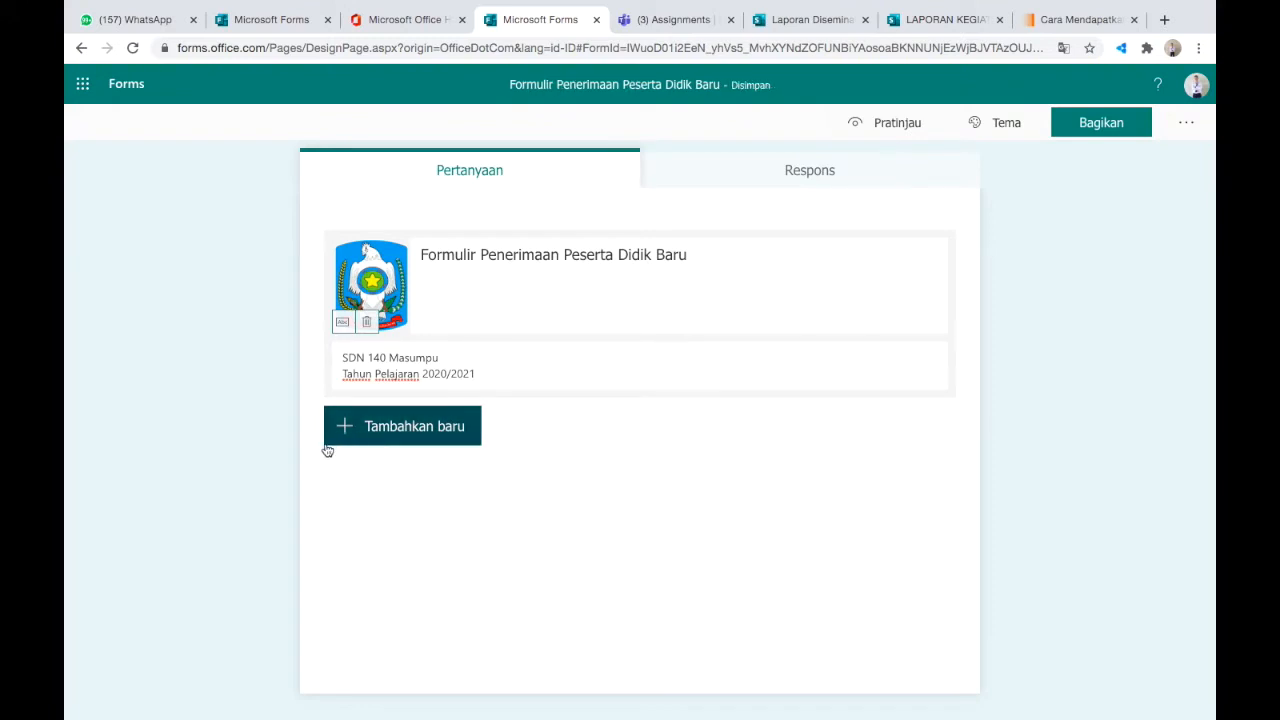
Step: Add a section to the form and title it "Data Calon Peserta Didik"
click(434, 430)
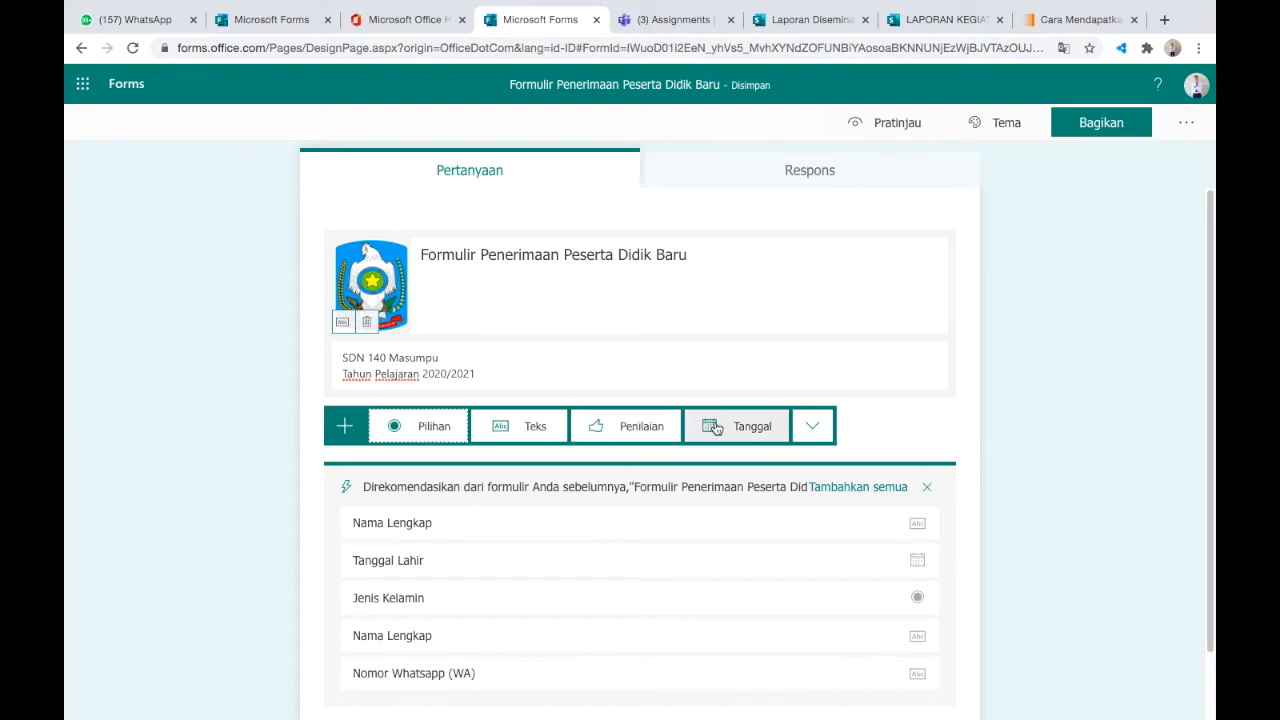
click(812, 426)
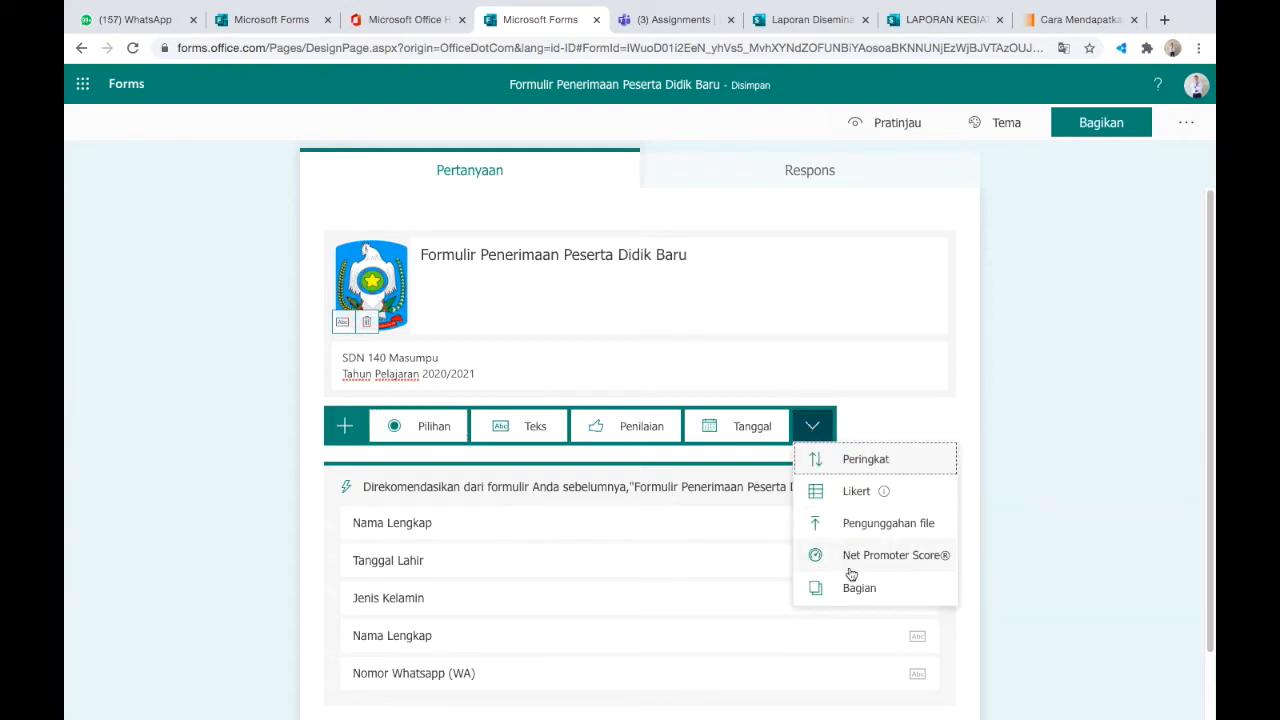
click(852, 590)
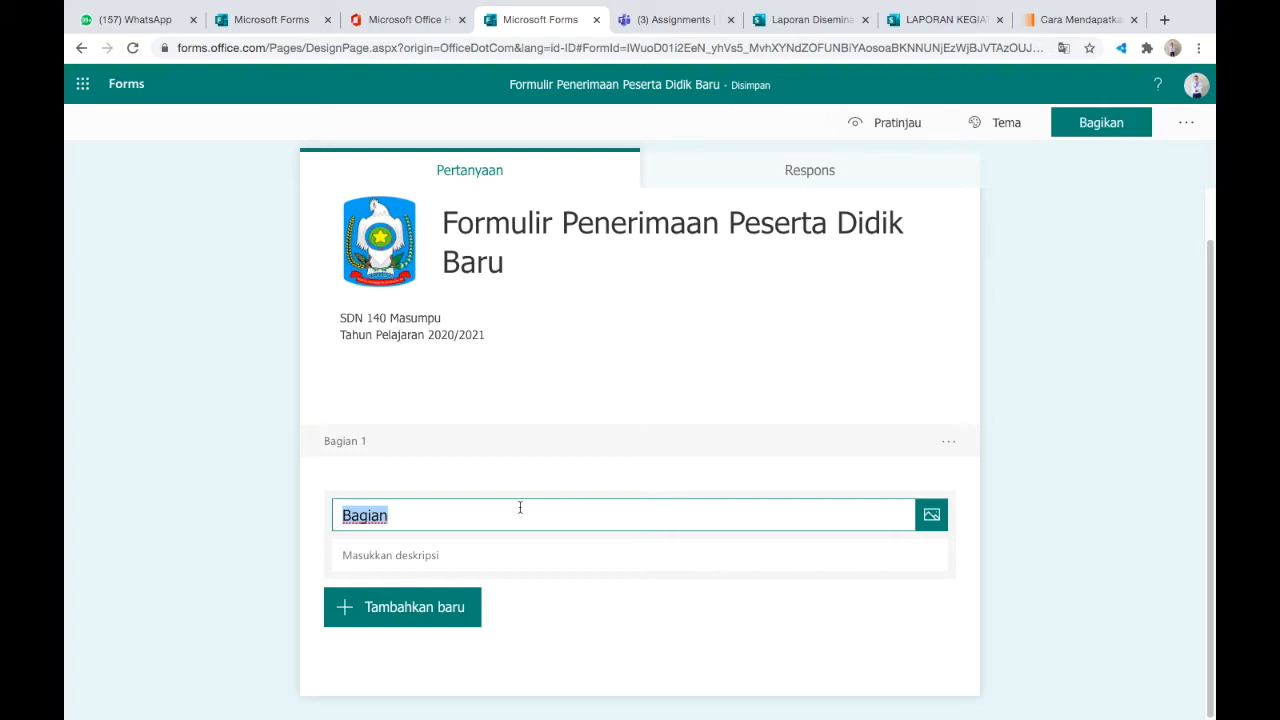
text(P)
key(BackSpace)
text(D)
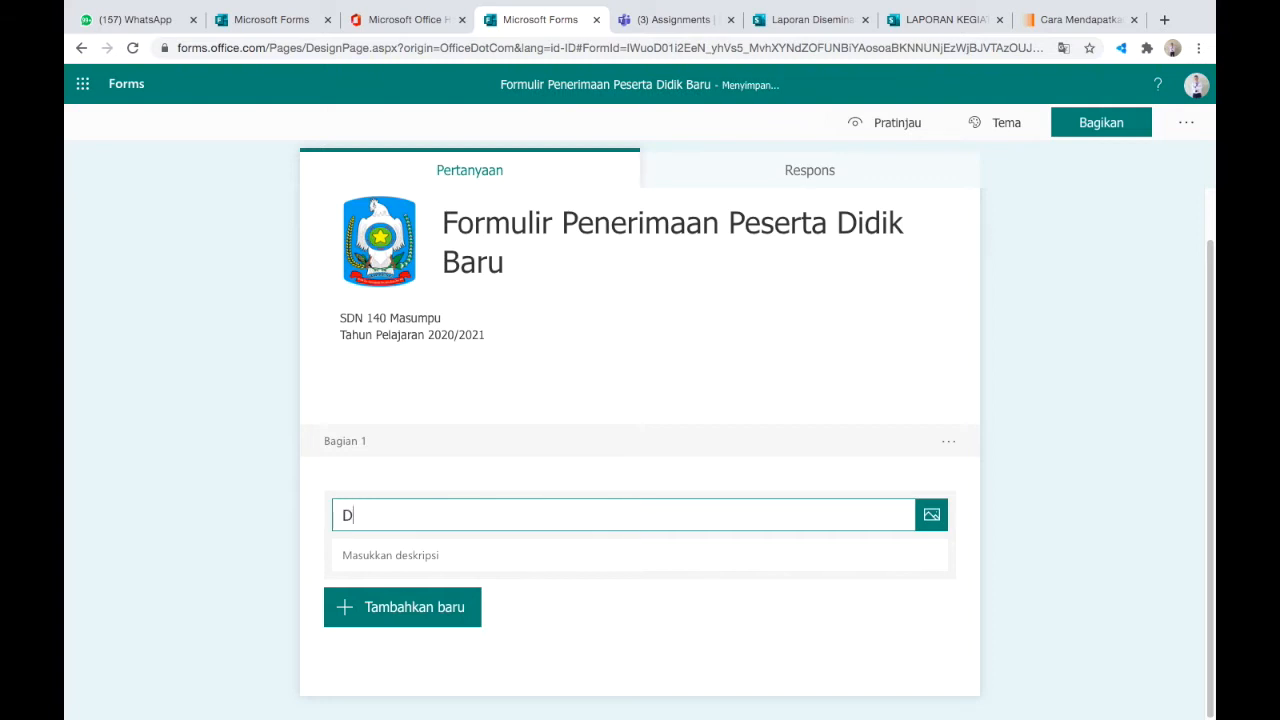
text(ata Calon Peserta Didik)
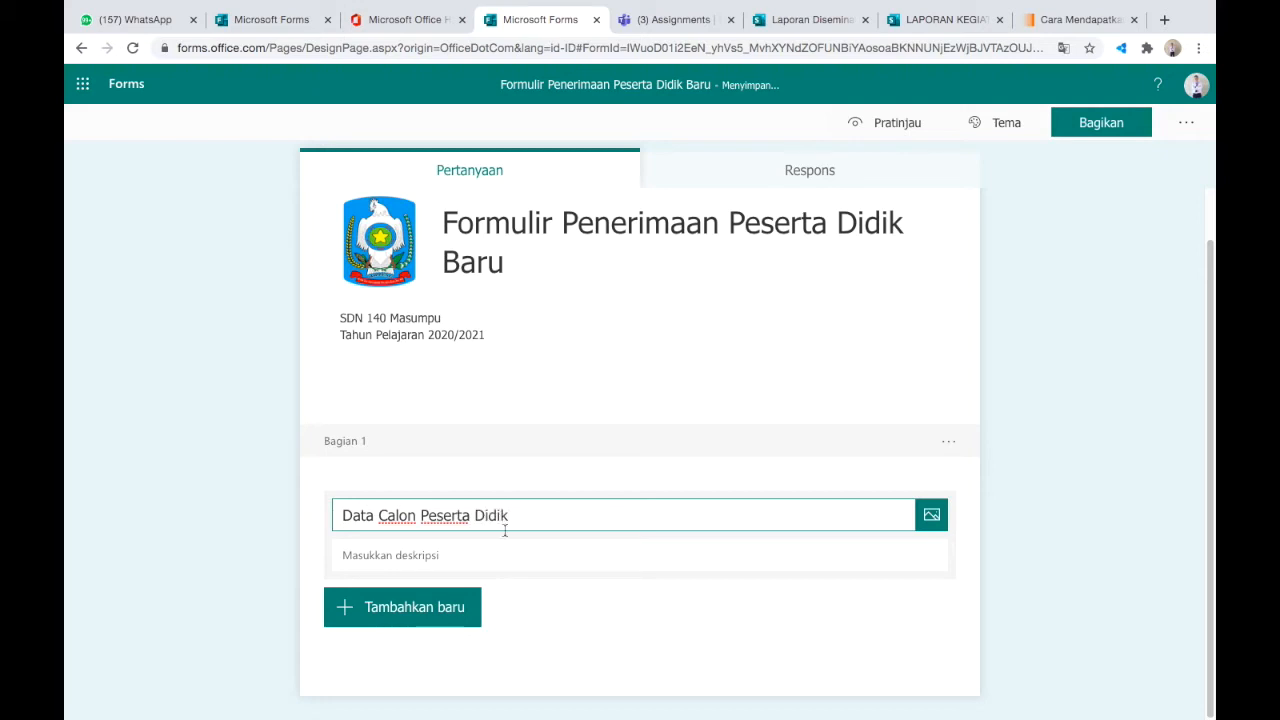
Step: Enter the section description "Masukkan data calon peserta didik dengan benar"
click(478, 547)
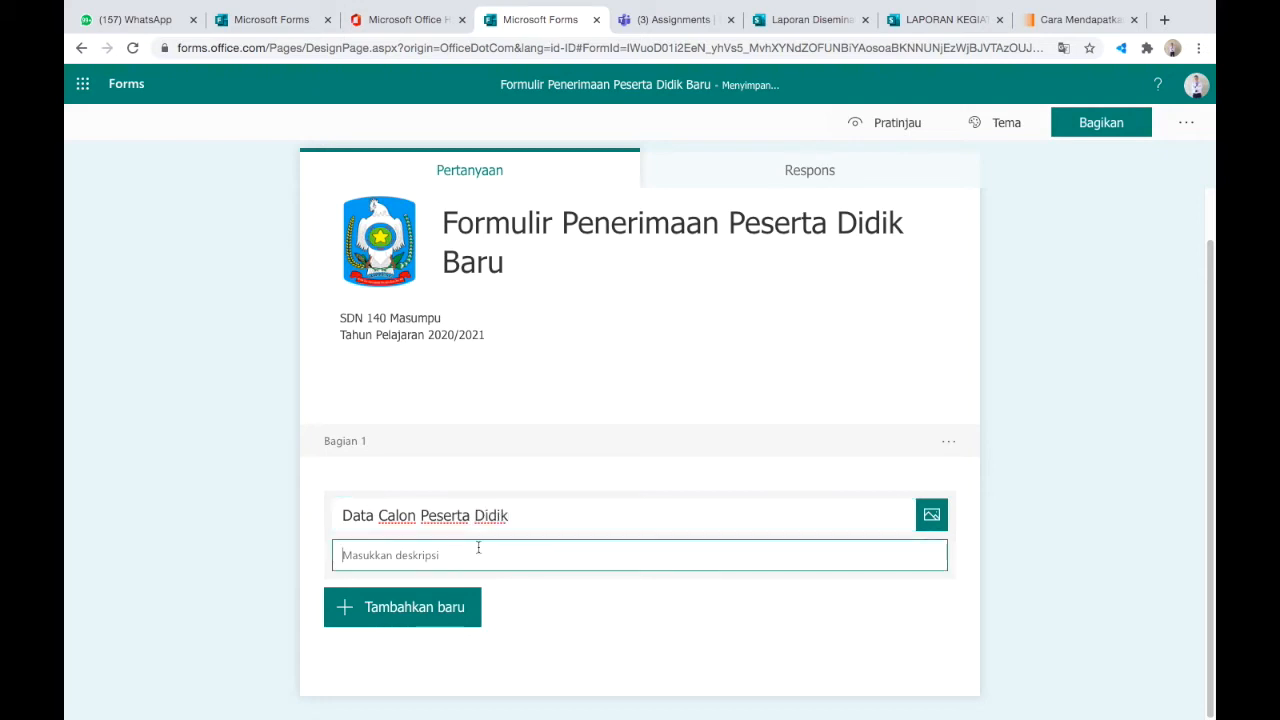
text(Masukkan )
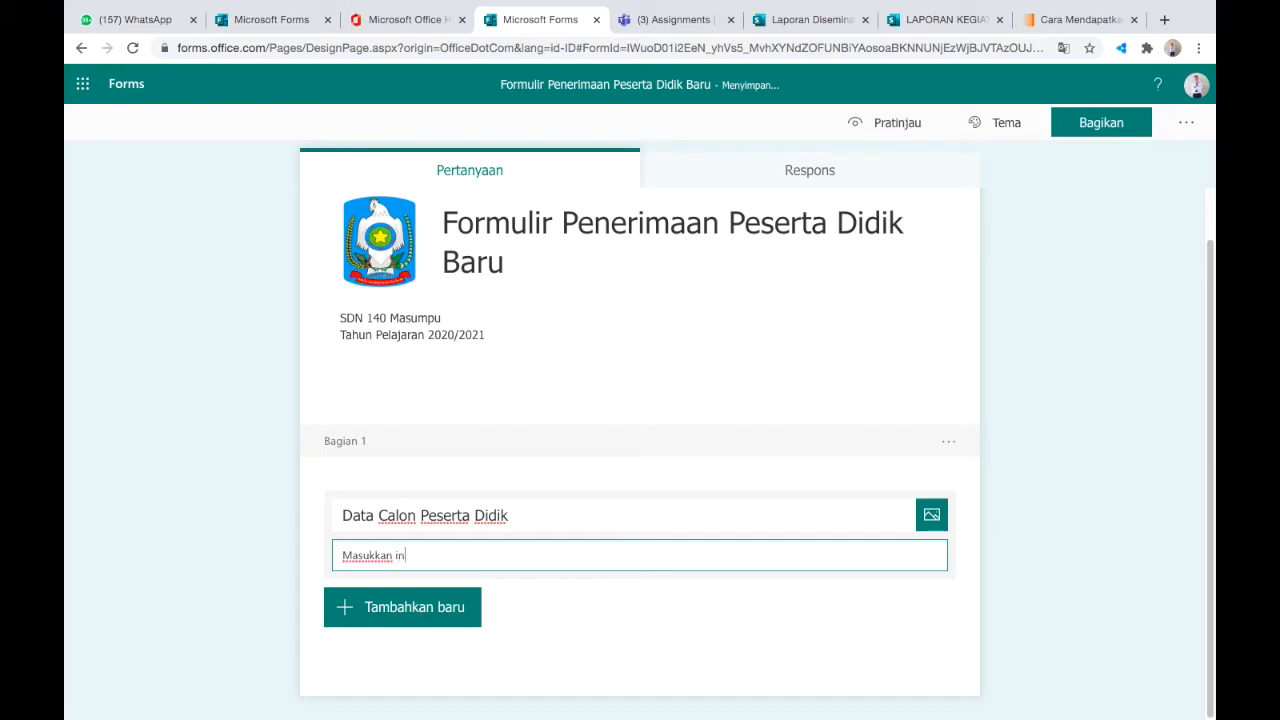
text(data calon peserta didik dengan benar)
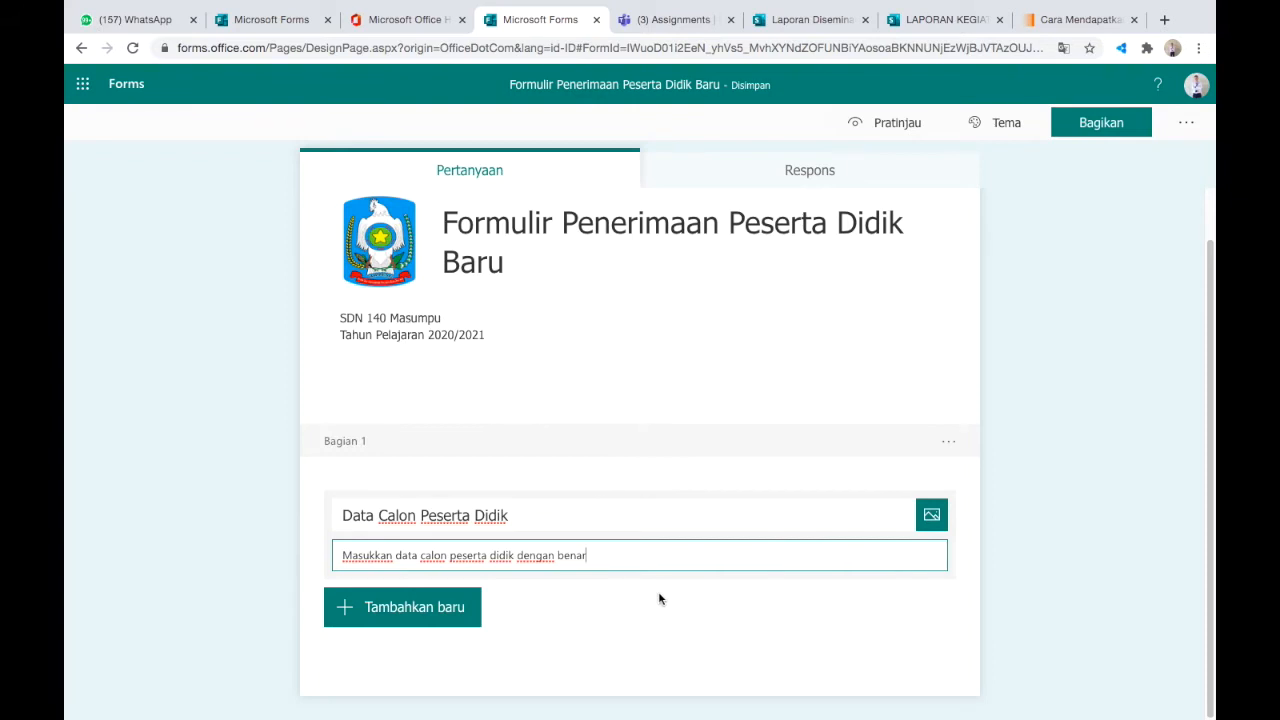
Step: Add a text question "Nama Lengkap" to the section and make it required
click(433, 607)
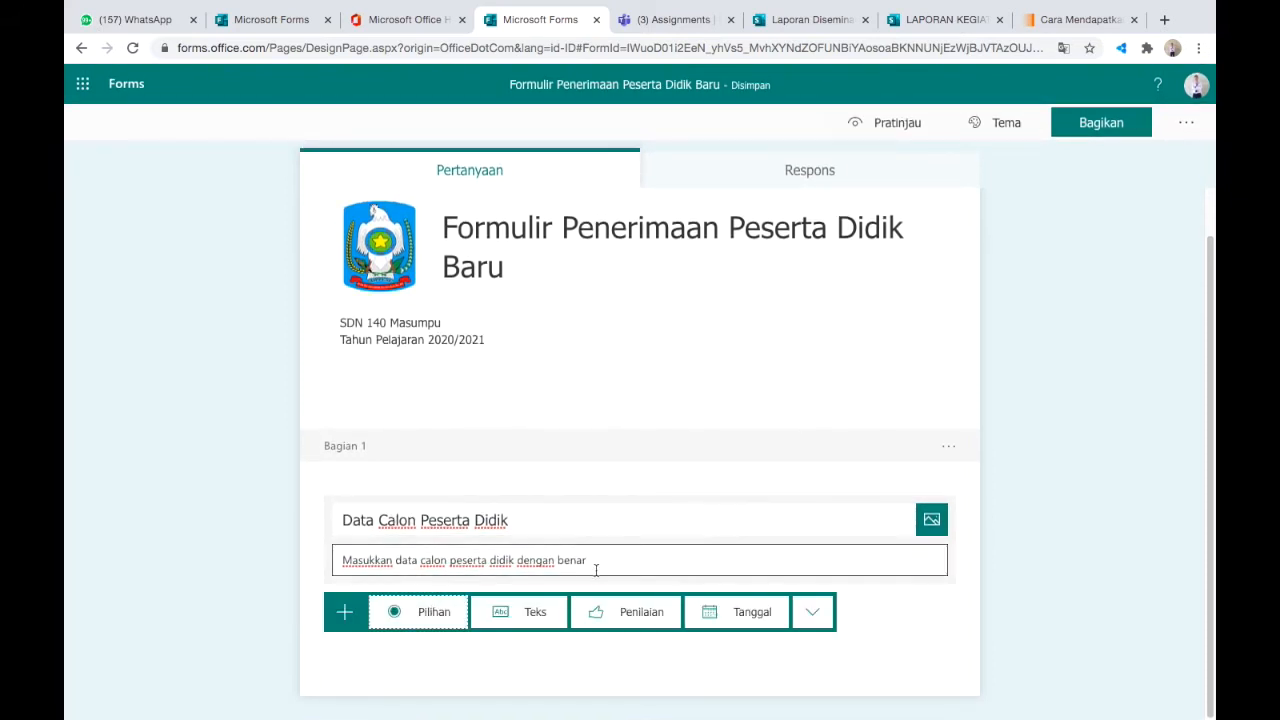
click(522, 612)
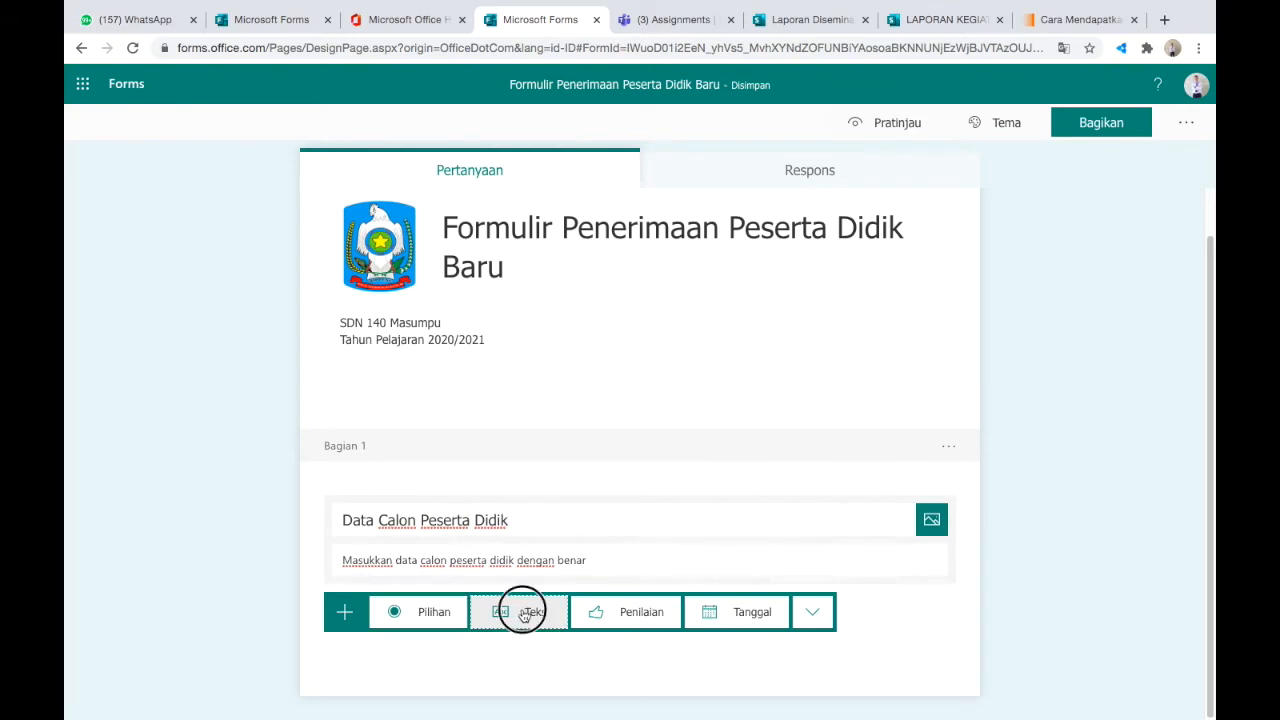
text(Nam)
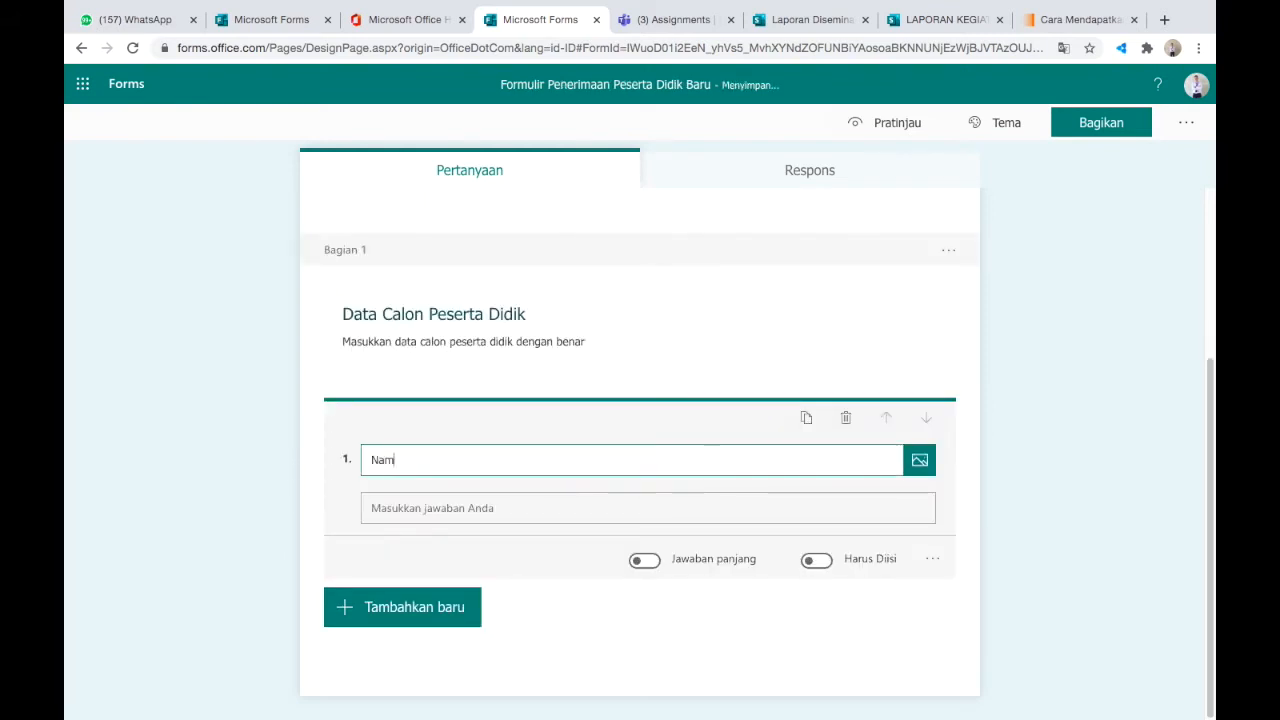
text(a Lengkap)
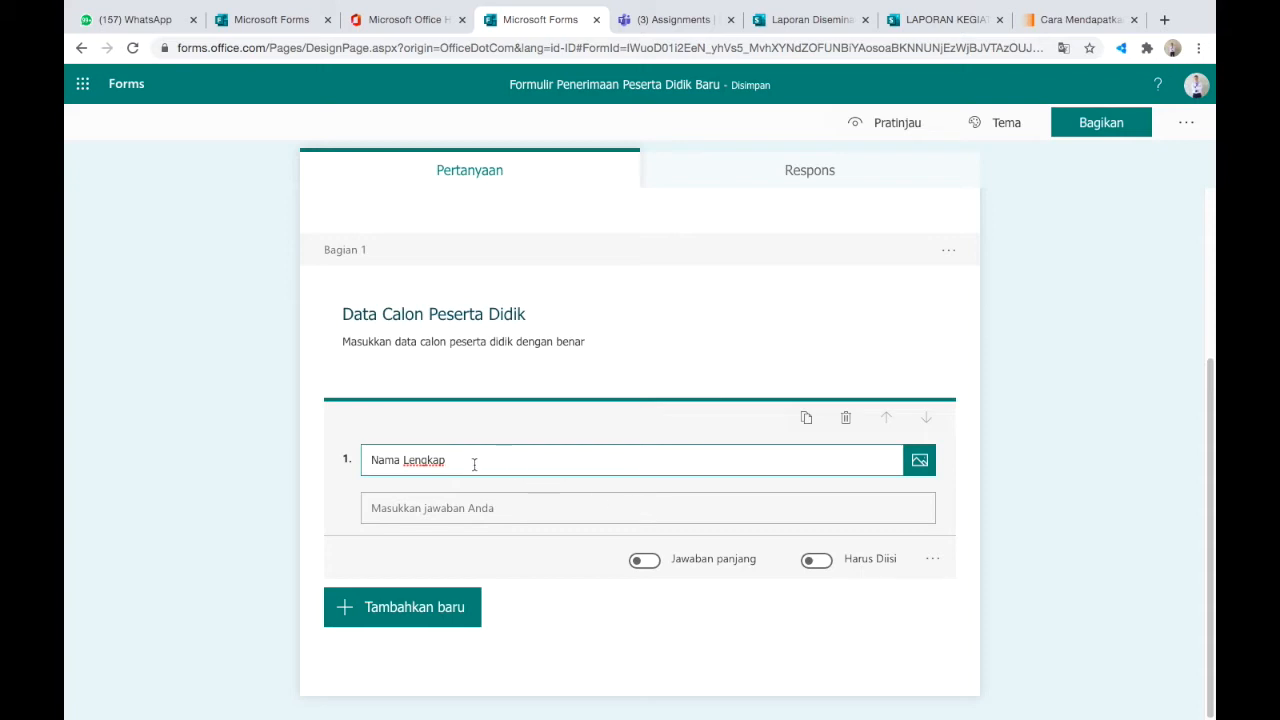
click(817, 561)
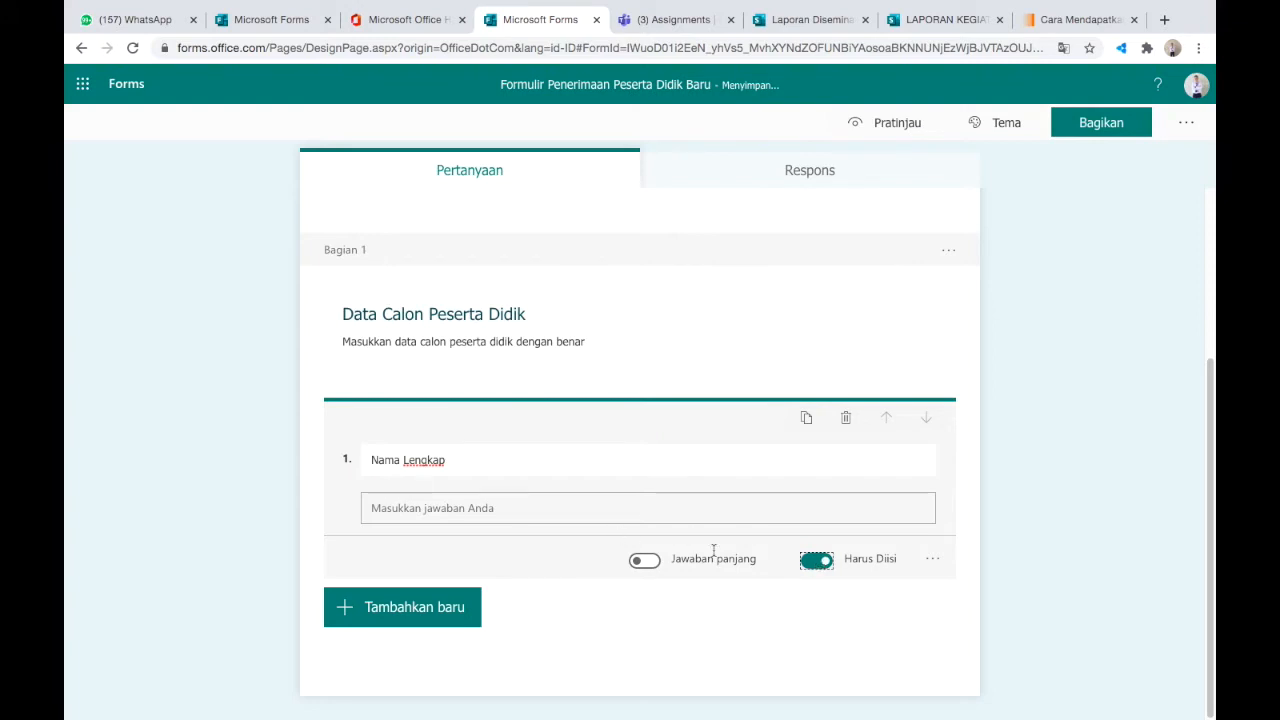
Step: Try a number restriction on the Nama Lengkap question's answer and remove it again
click(932, 561)
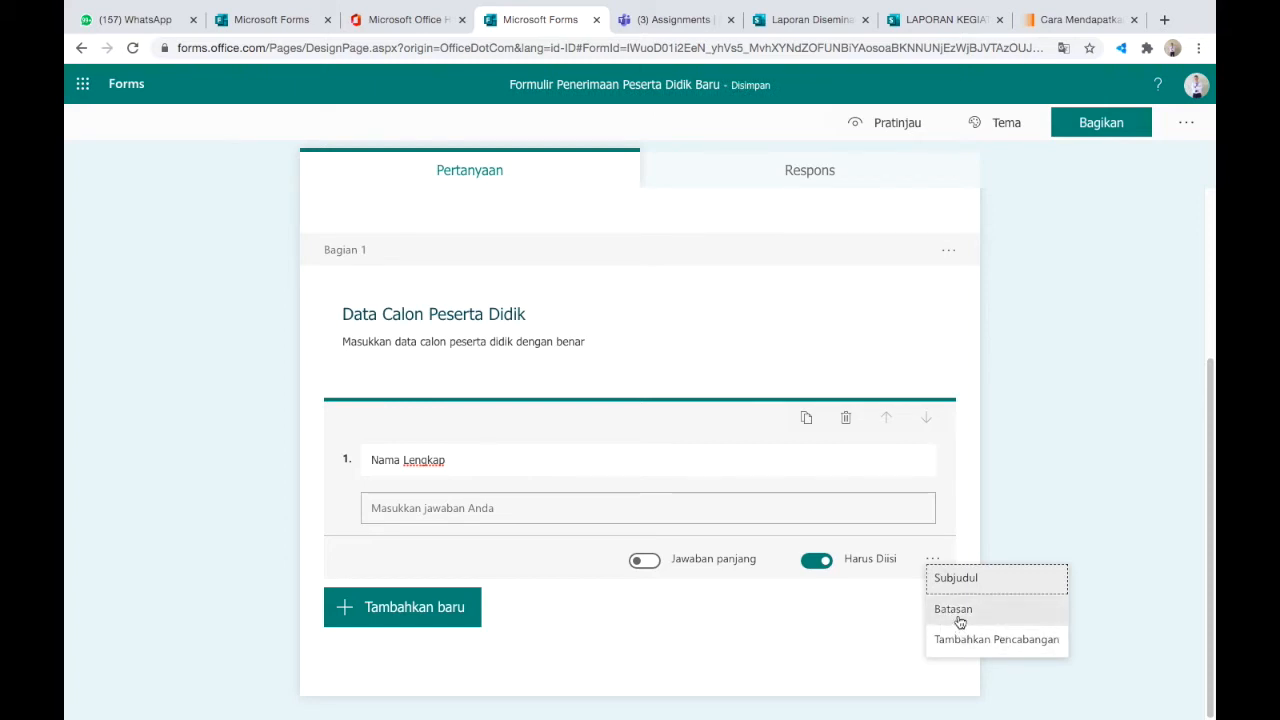
click(958, 619)
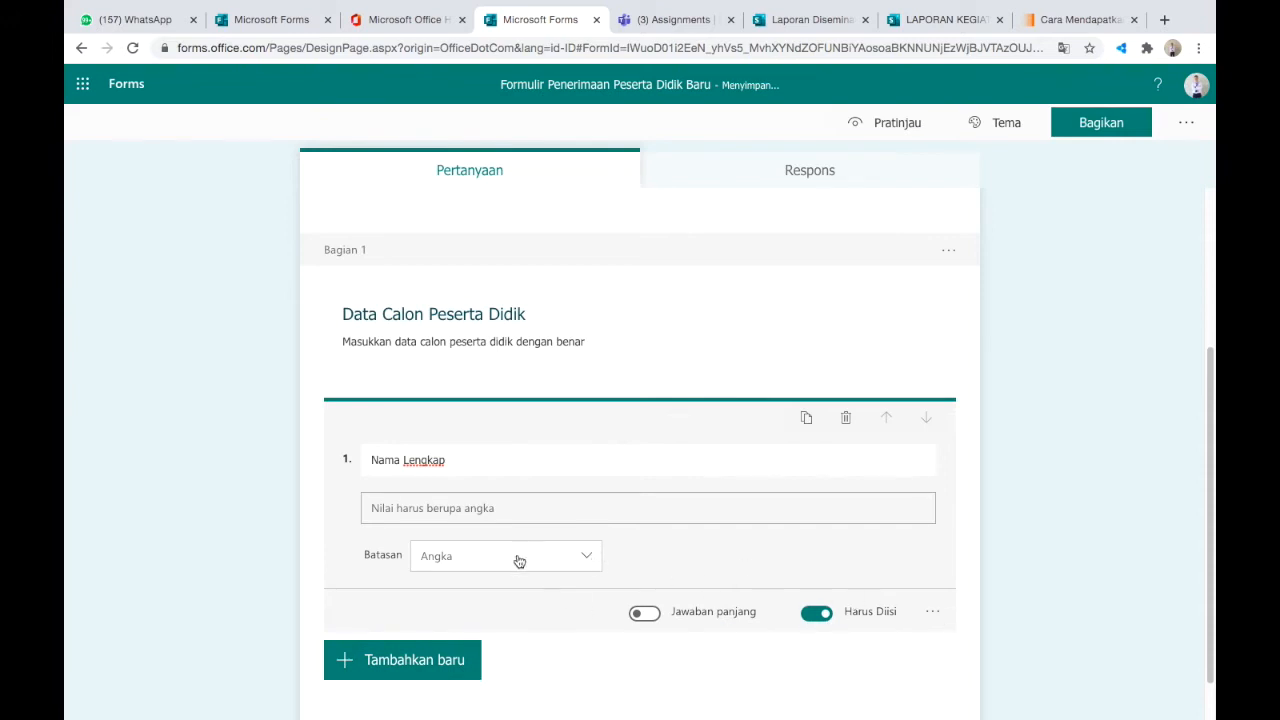
click(928, 611)
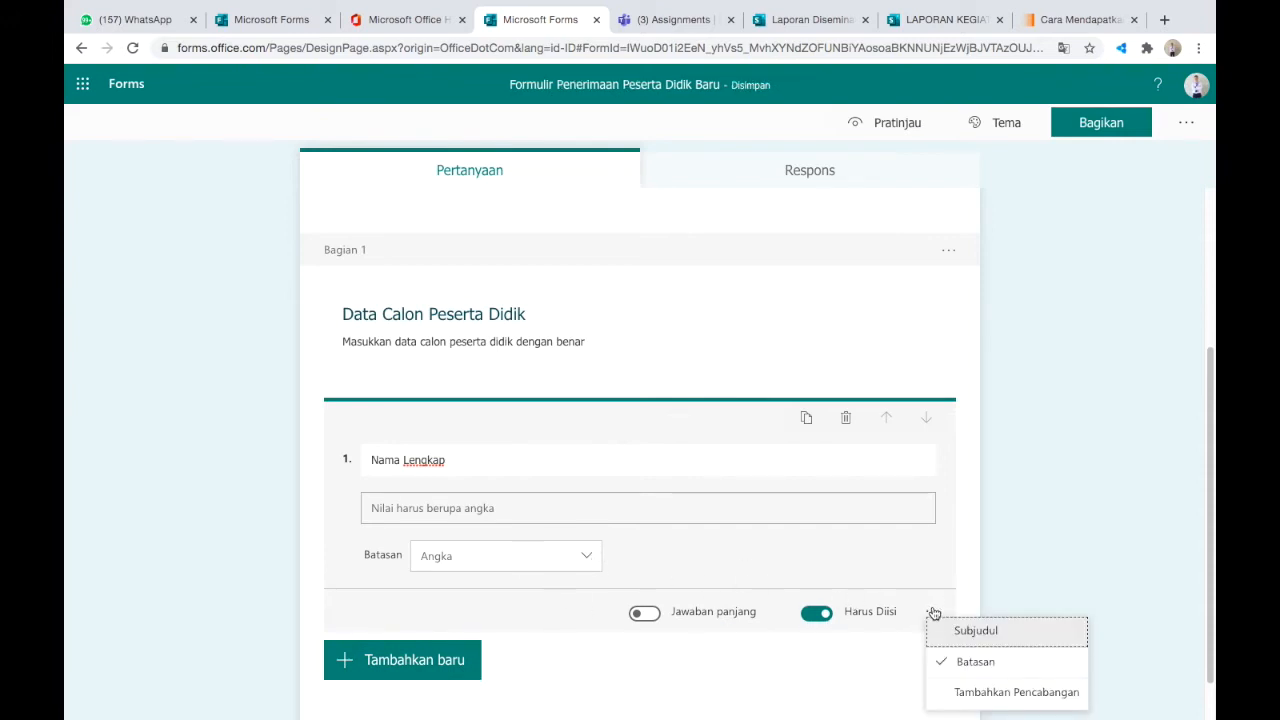
click(943, 664)
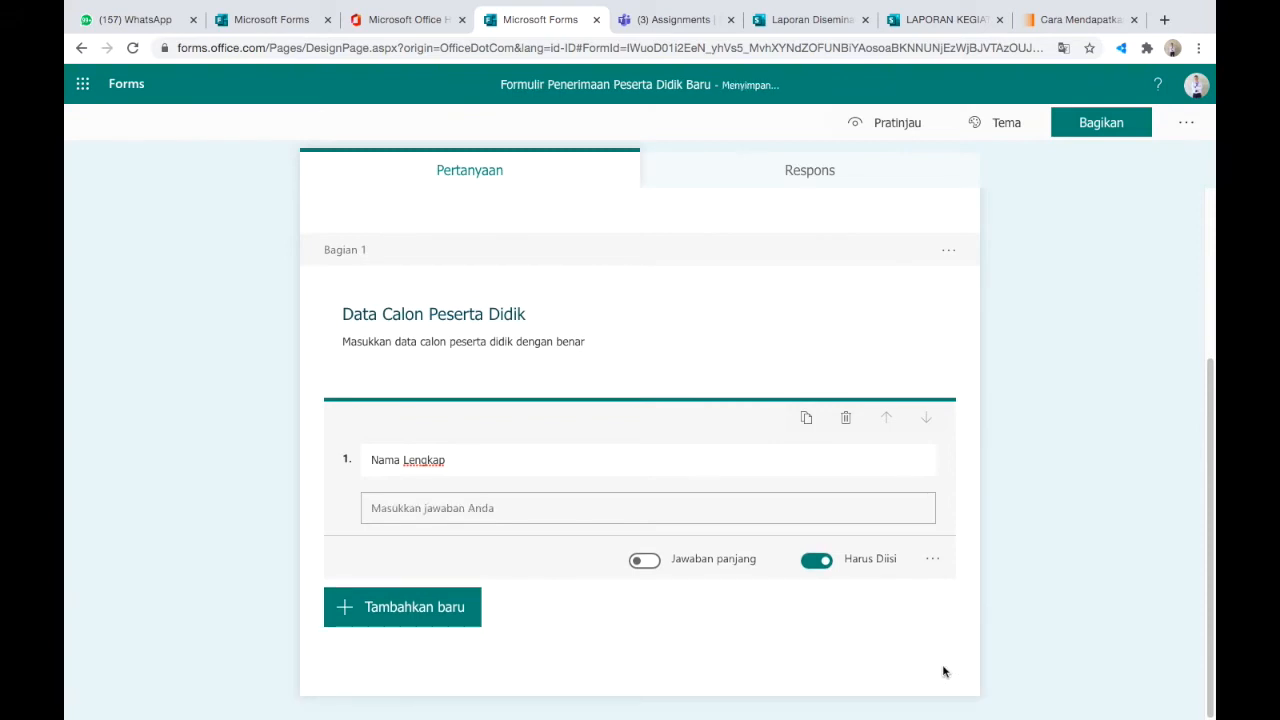
Step: Add the subtitle "Masukkan nama lengkap sesuai ijazah sebelumnya" to the Nama Lengkap question
click(932, 560)
click(937, 578)
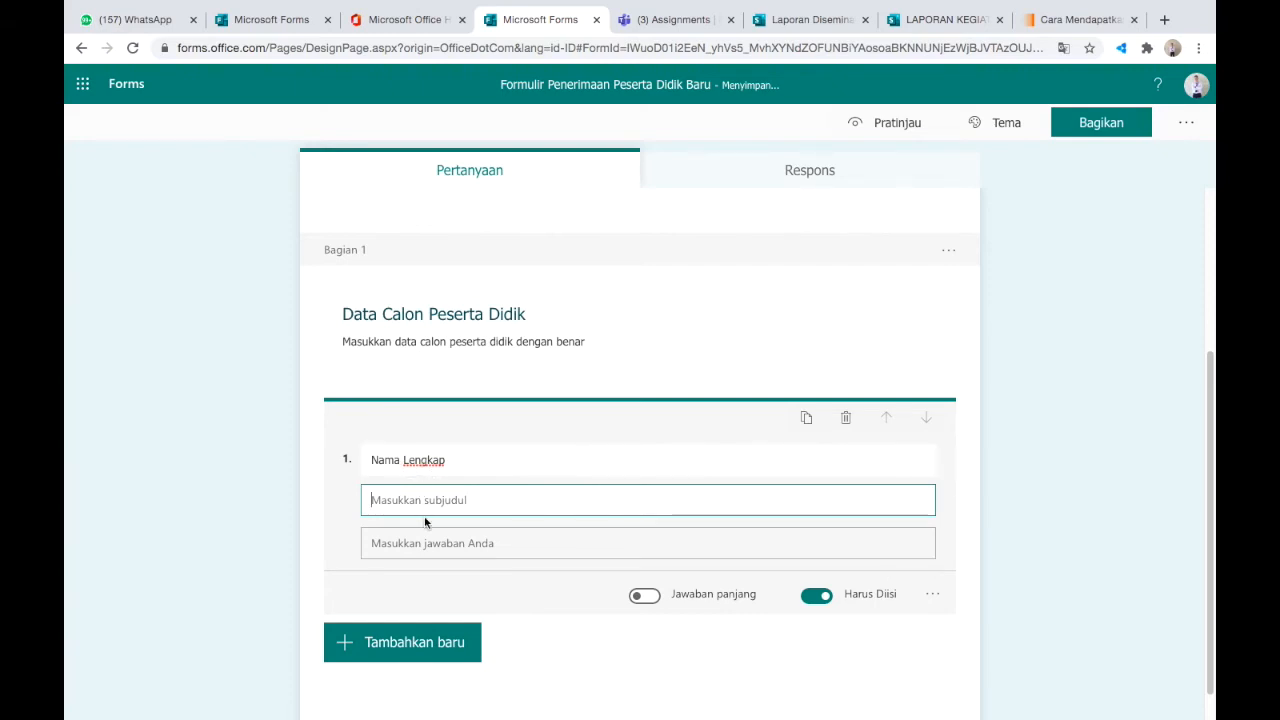
text(Masukkan )
text(N)
text(nama )
text(lengkap)
text( sesu)
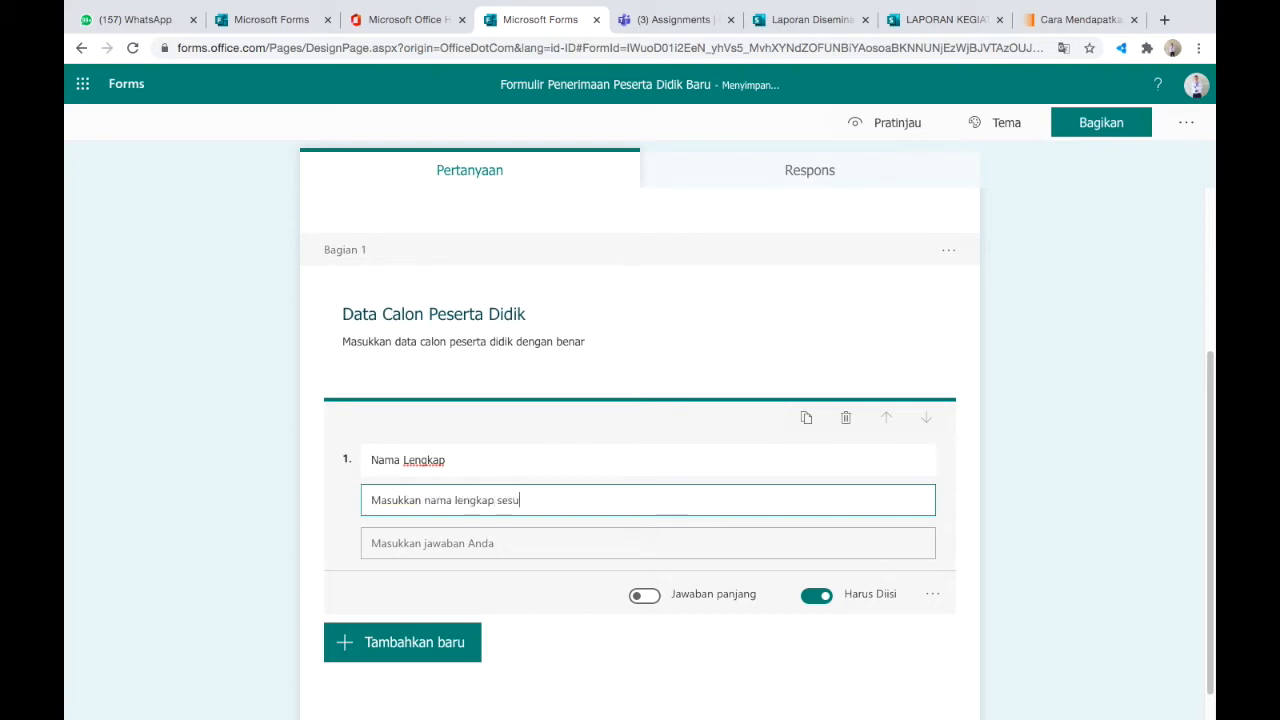
text(ai akte ijazah s)
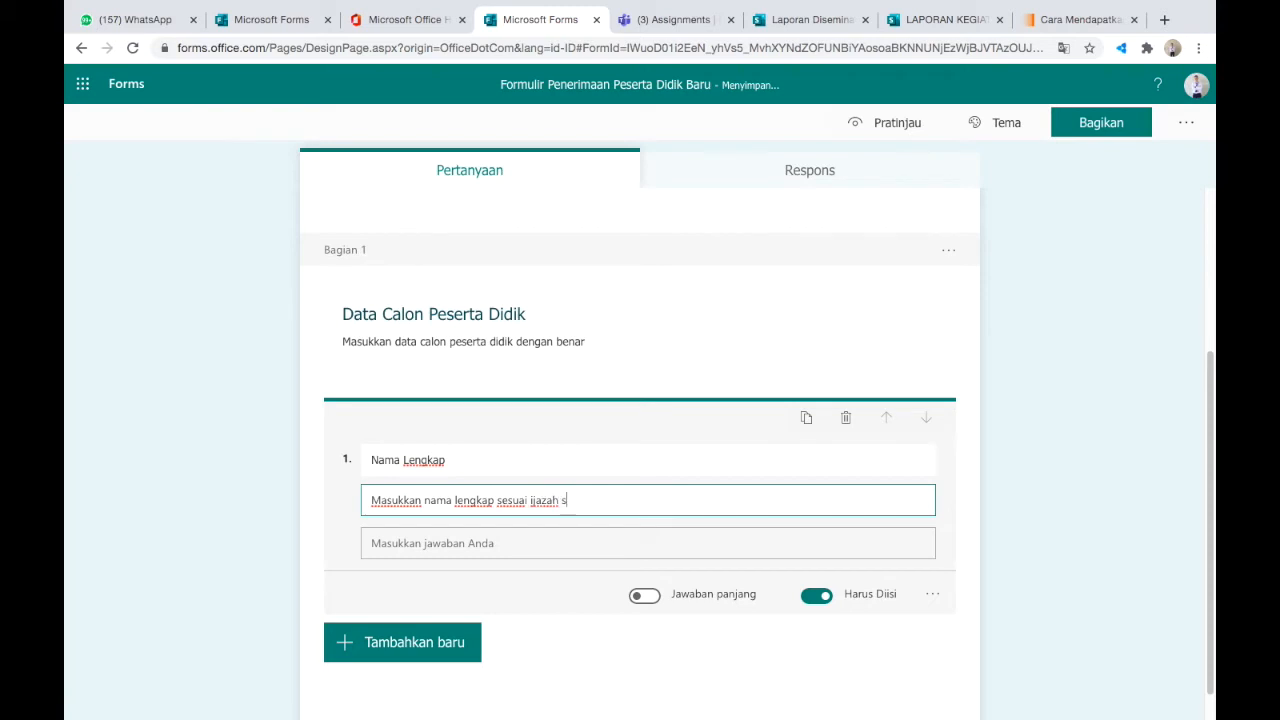
text(ebelumnya)
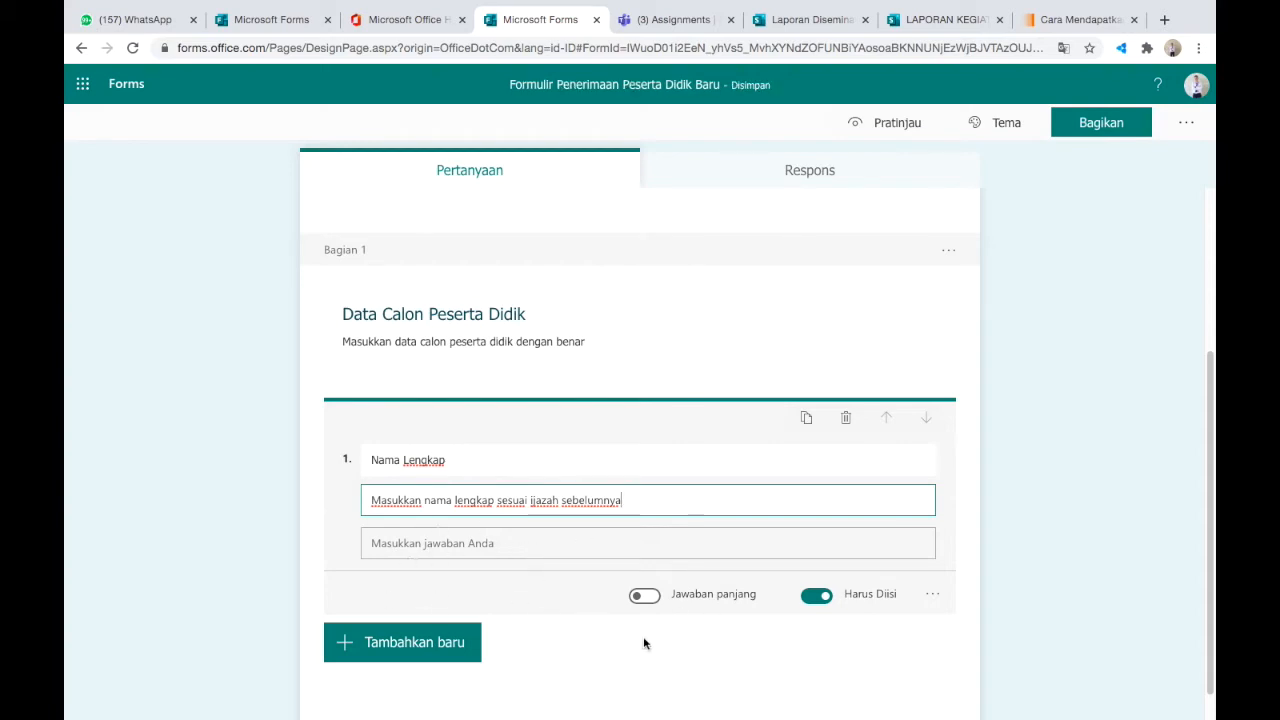
Step: Add a choice question titled "Jenis Kelamin" below the Nama Lengkap question
click(416, 646)
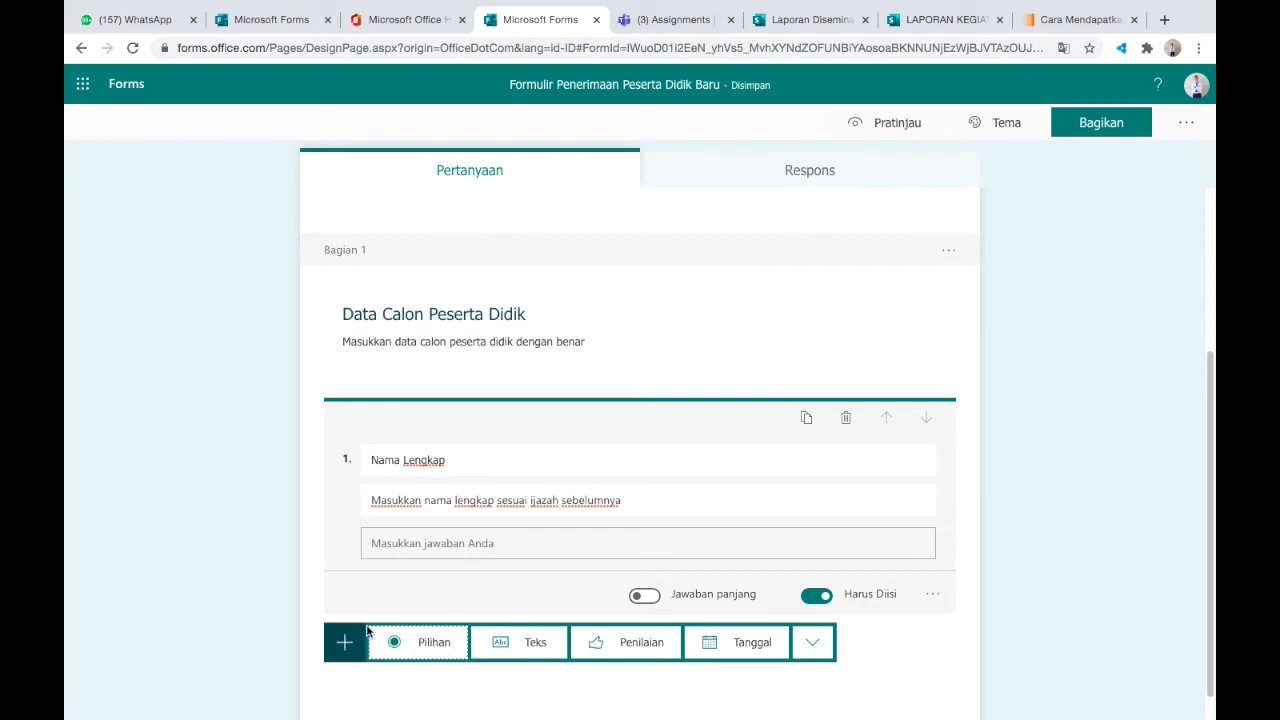
click(440, 646)
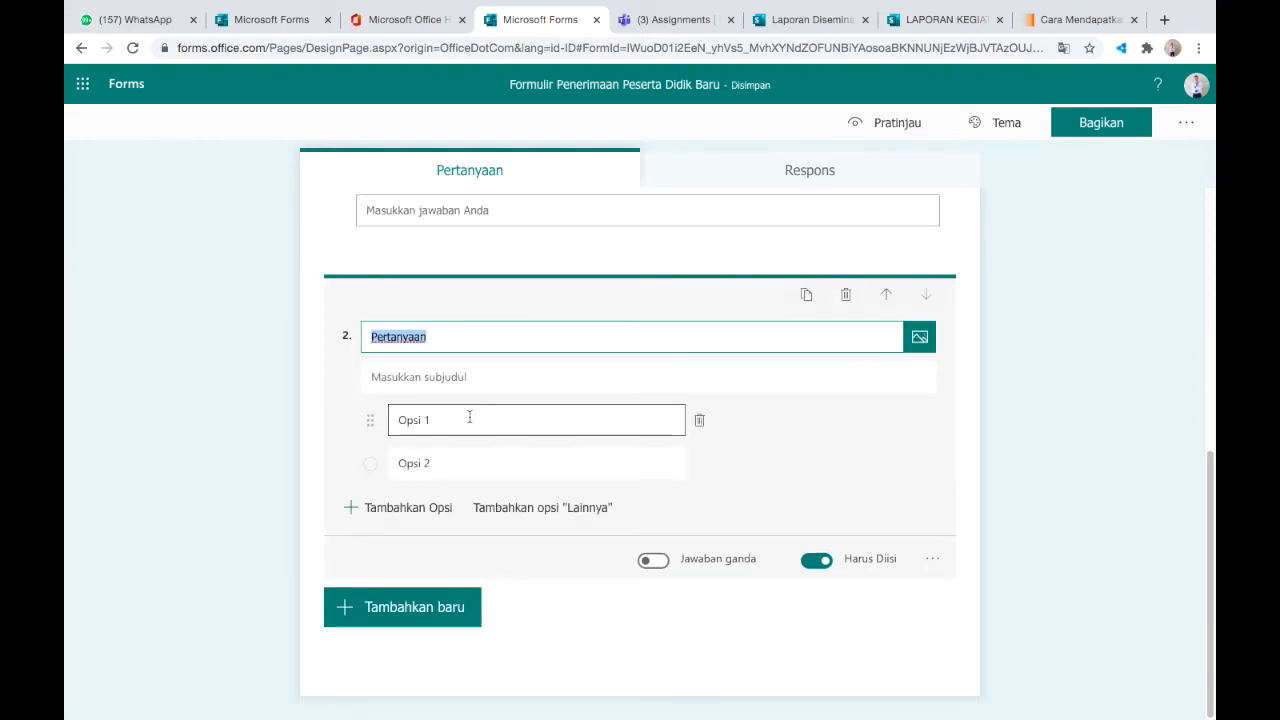
text(Jenis Kel)
text(as)
text(min)
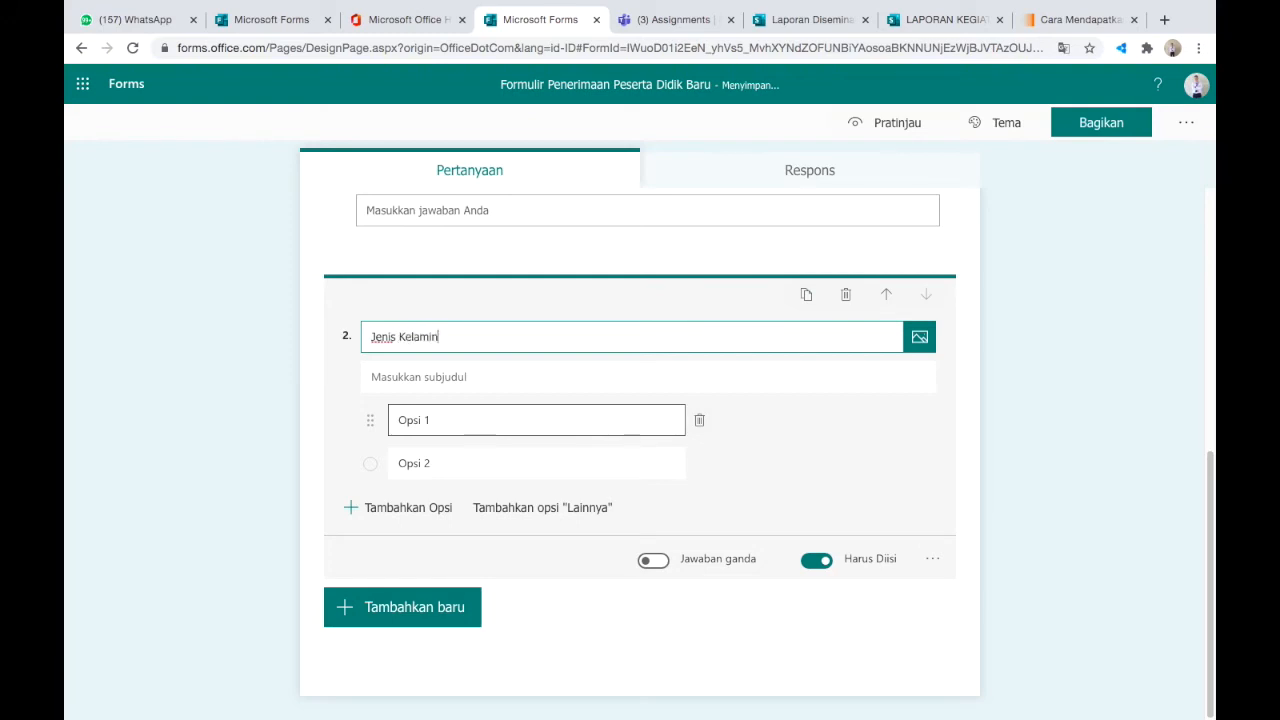
Step: Name the two answer options of the Jenis Kelamin question "Laki-Laki" and "Perempuan"
click(469, 420)
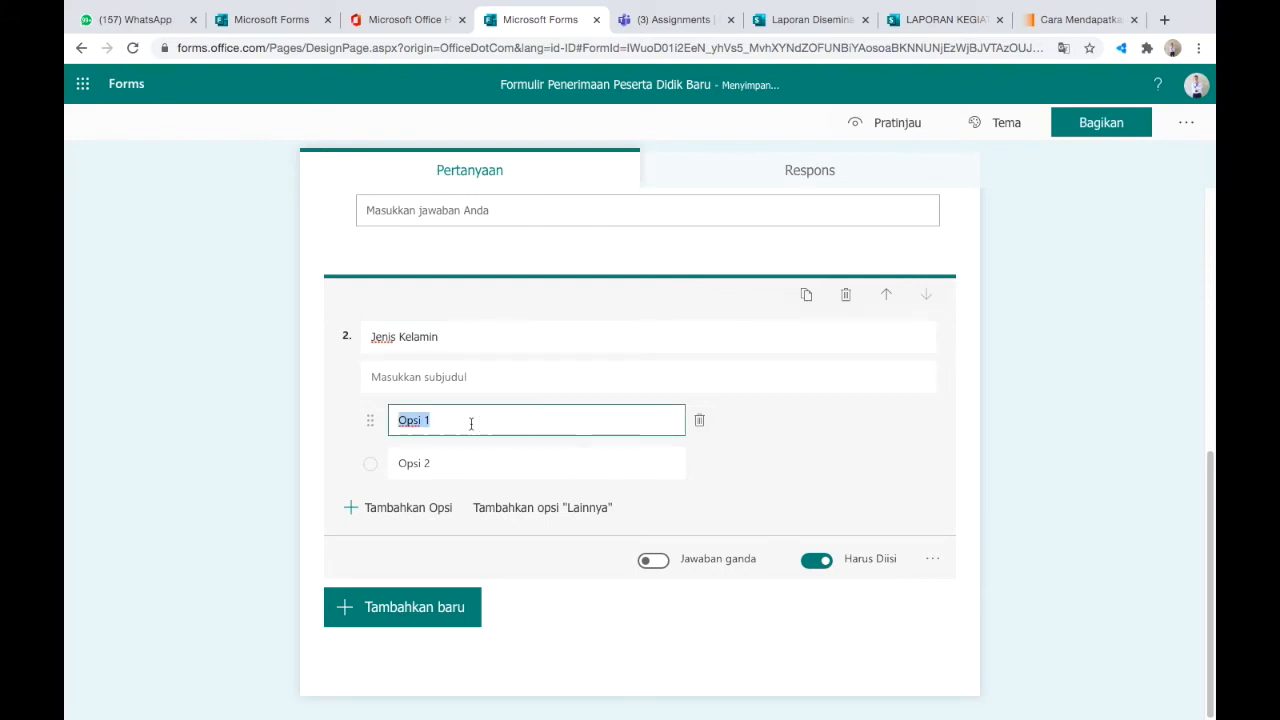
text(Laki-Laki)
click(395, 463)
text(Perempuan)
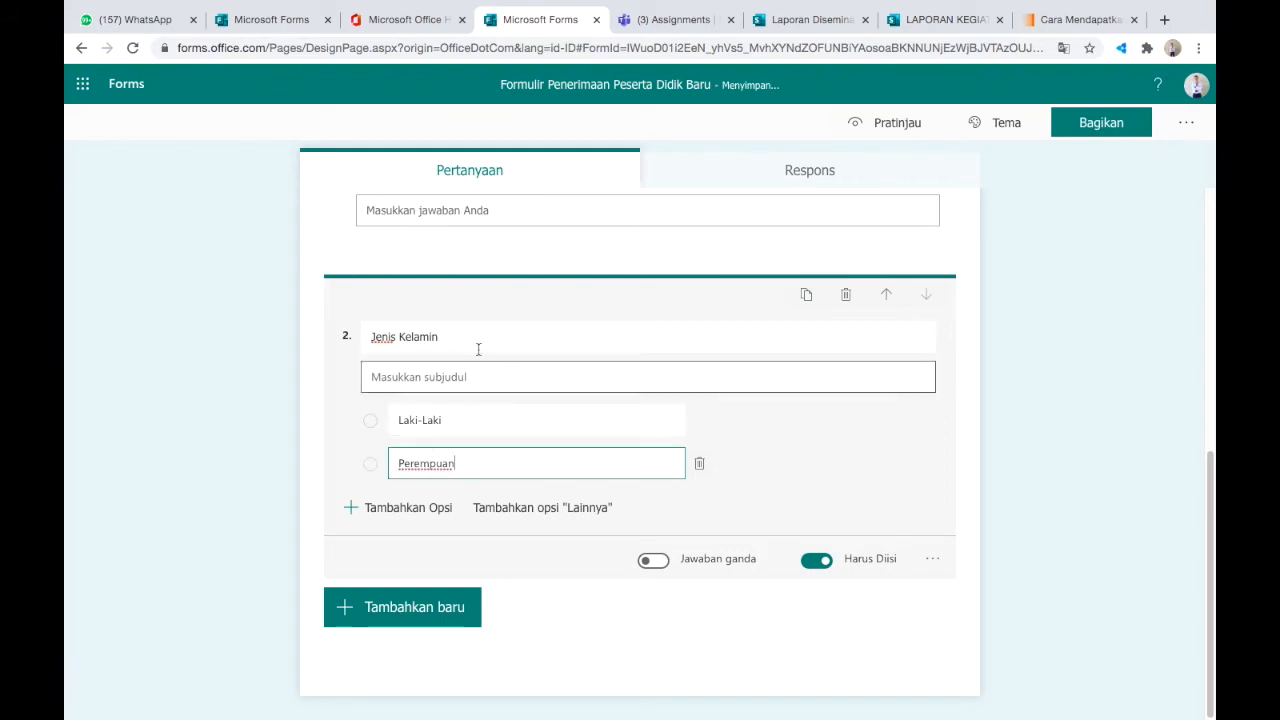
click(431, 347)
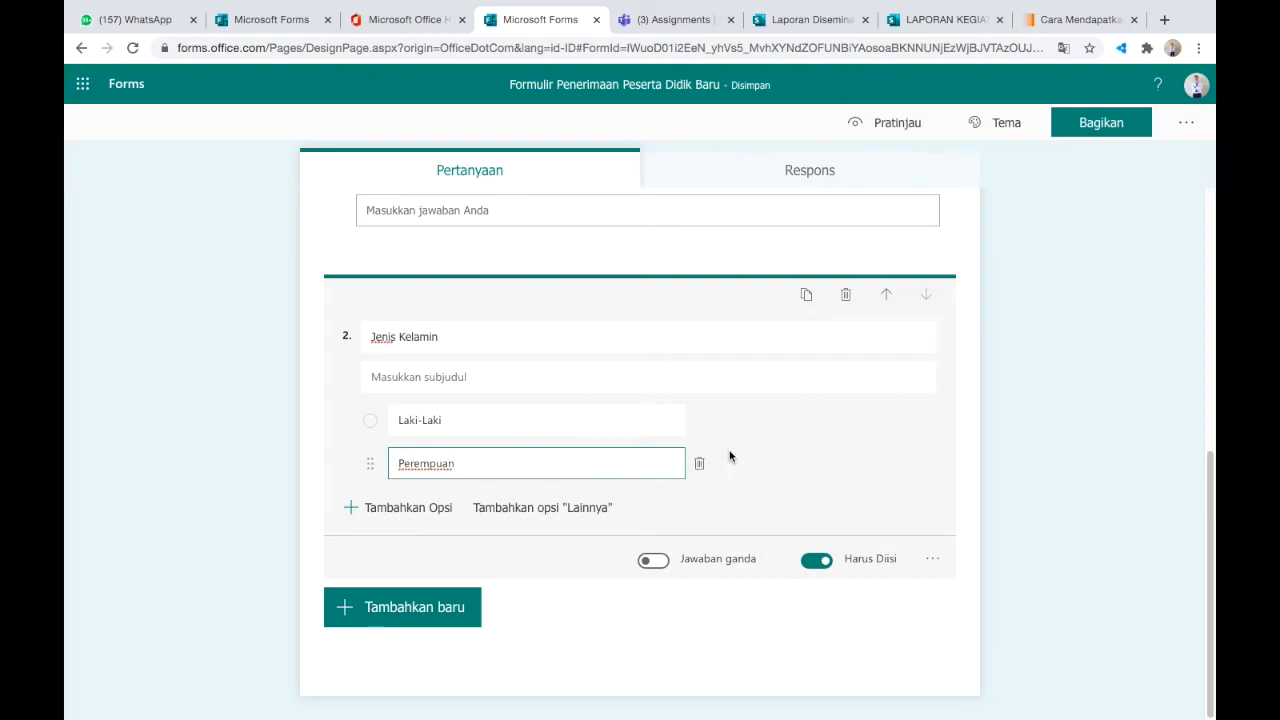
scroll(542, 671, down, 1)
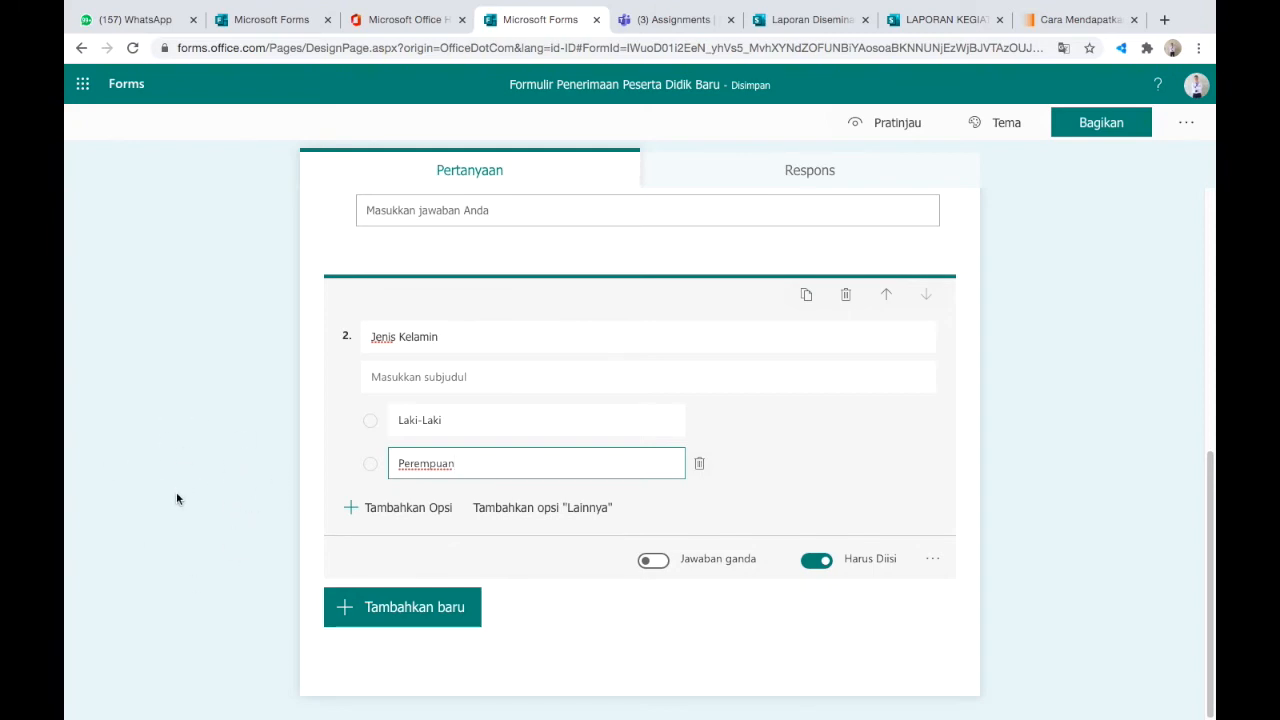
Step: Add a second section to the form and title it "Data Orang Tua/Atau Wali"
click(423, 613)
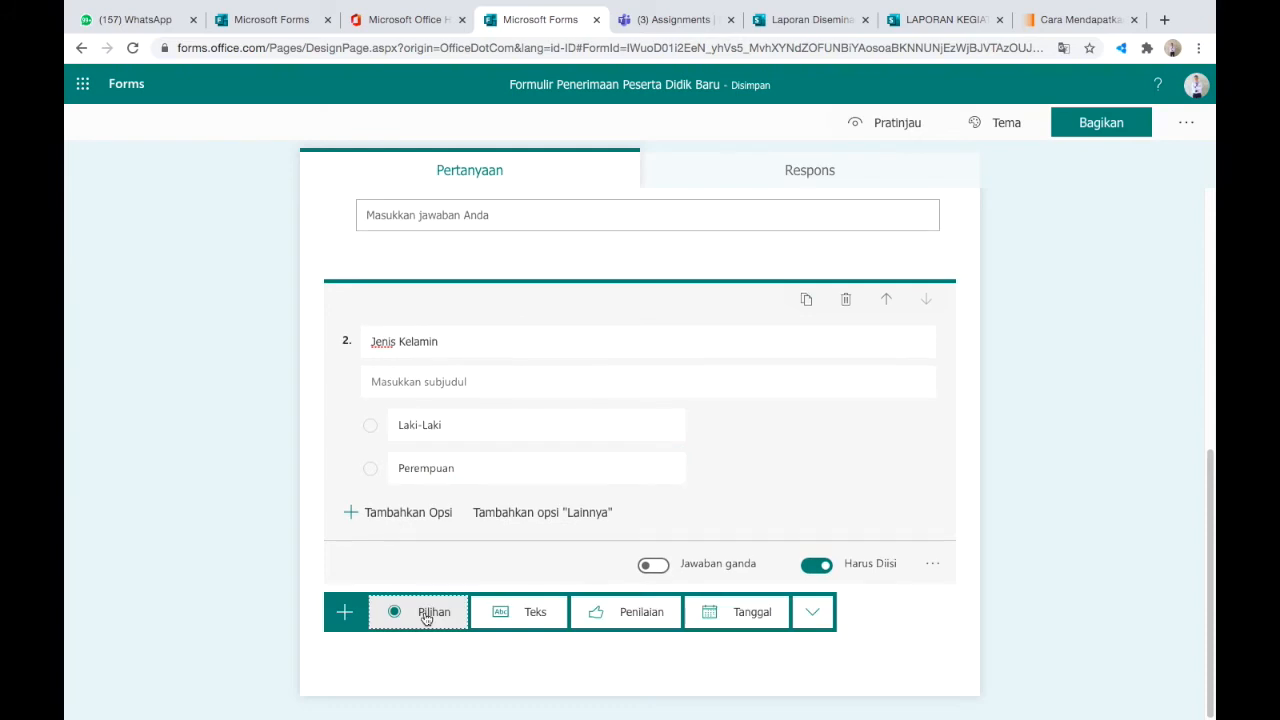
click(812, 612)
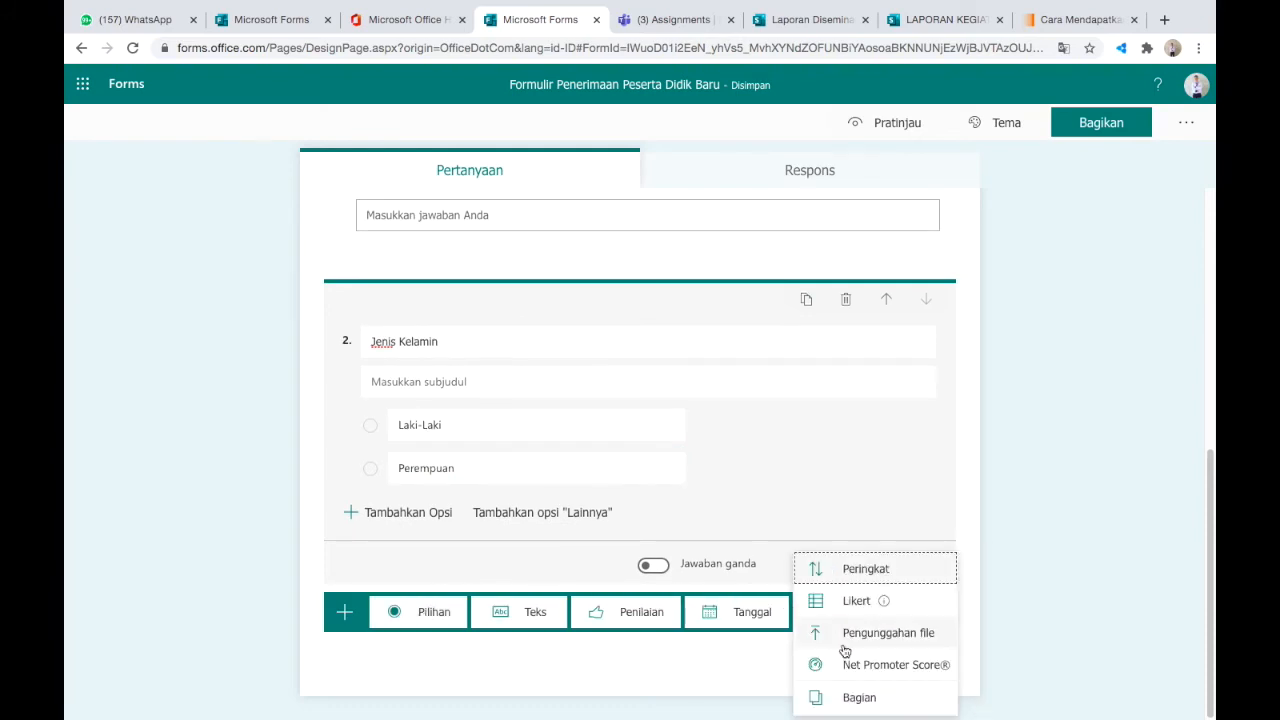
click(848, 697)
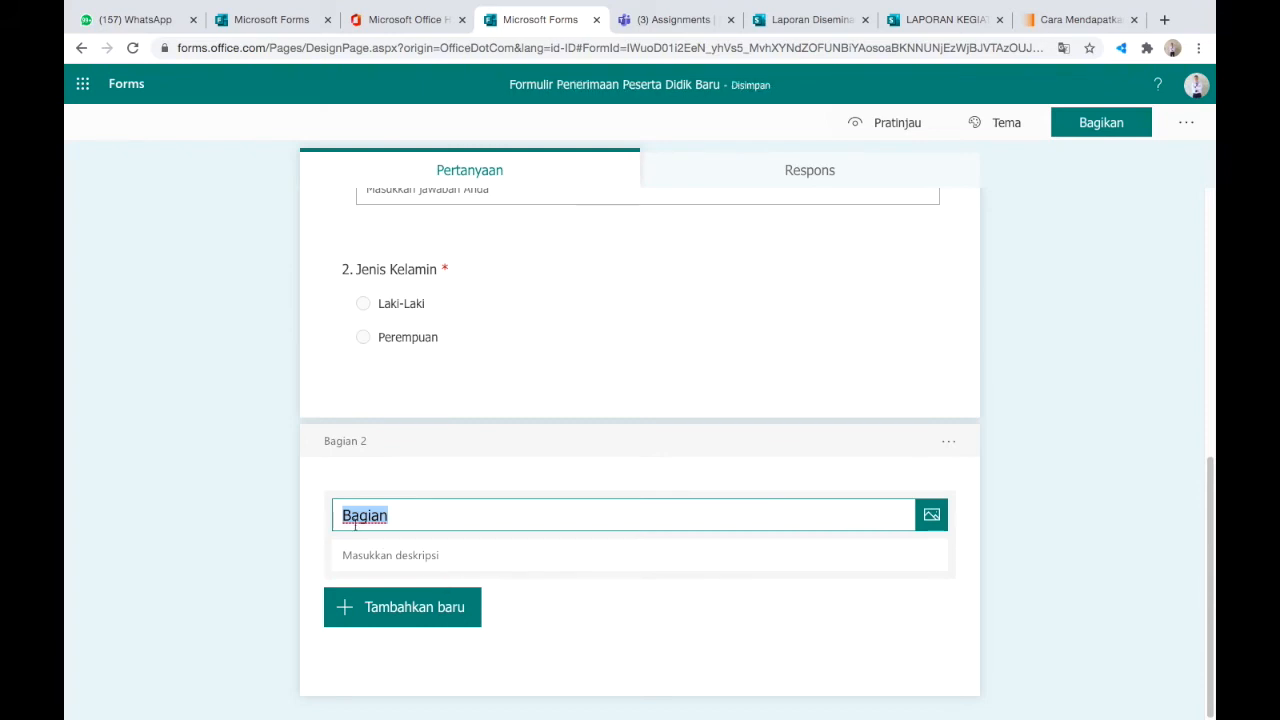
text(Data)
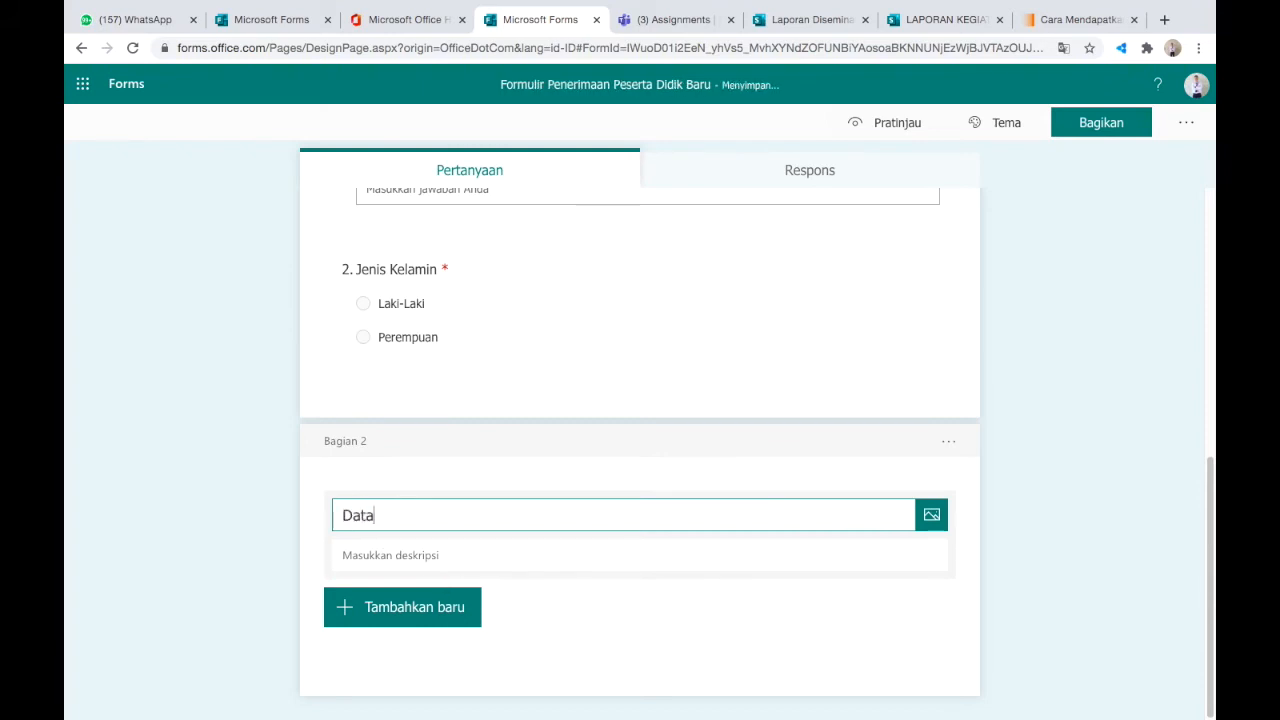
text( Orang Tua/Atau W)
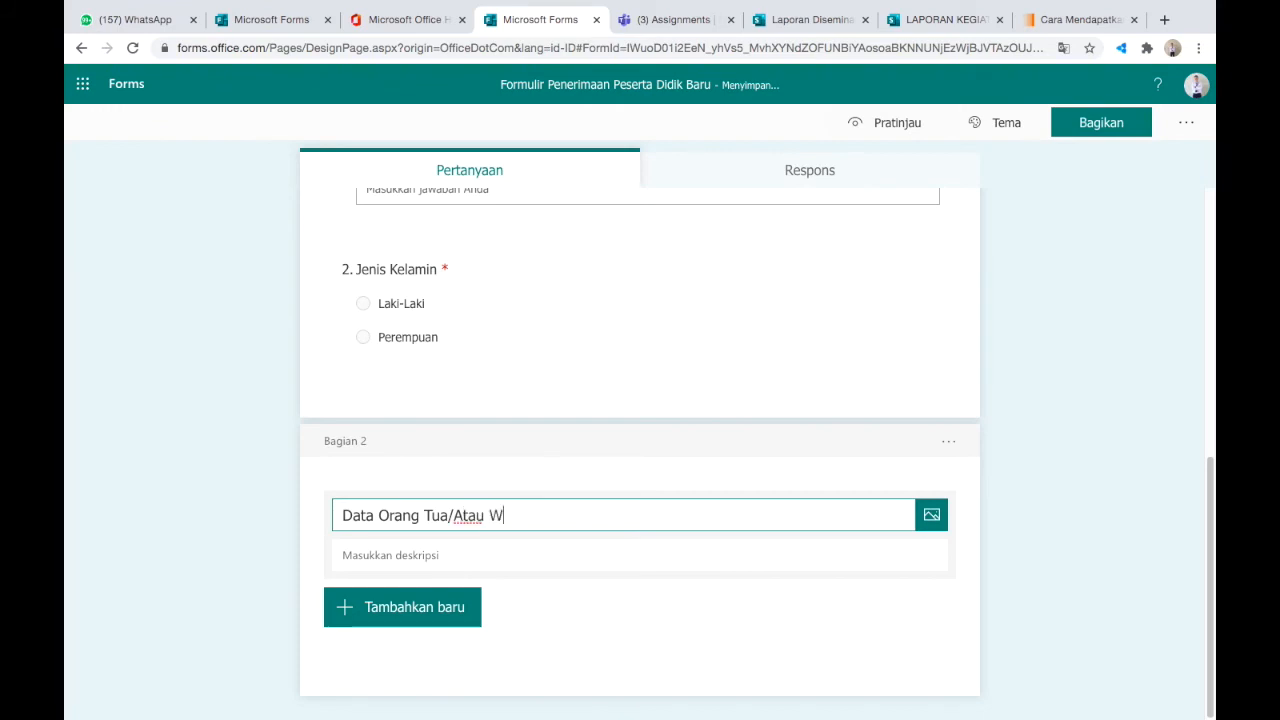
text(ali)
click(634, 558)
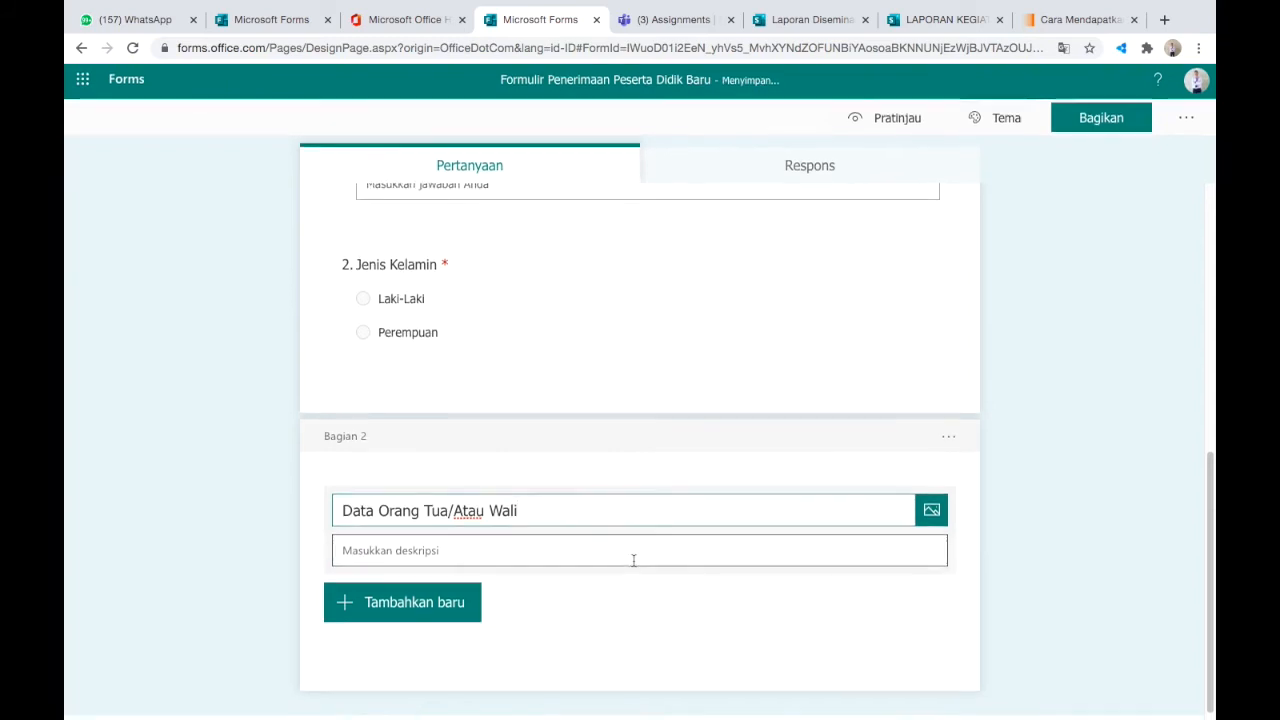
Step: Add a date question titled "Tanggal Lahir" to the Data Orang Tua/Atau Wali section
click(406, 610)
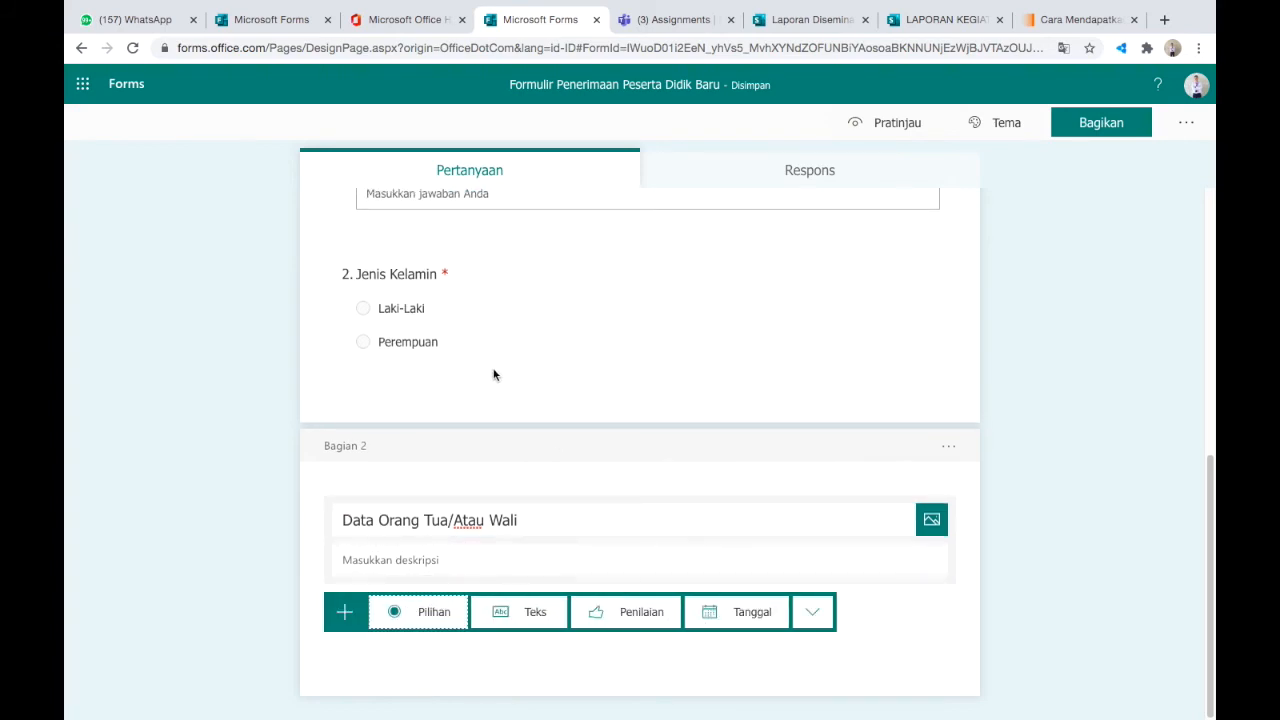
scroll(503, 294, up, 2)
scroll(503, 294, down, 2)
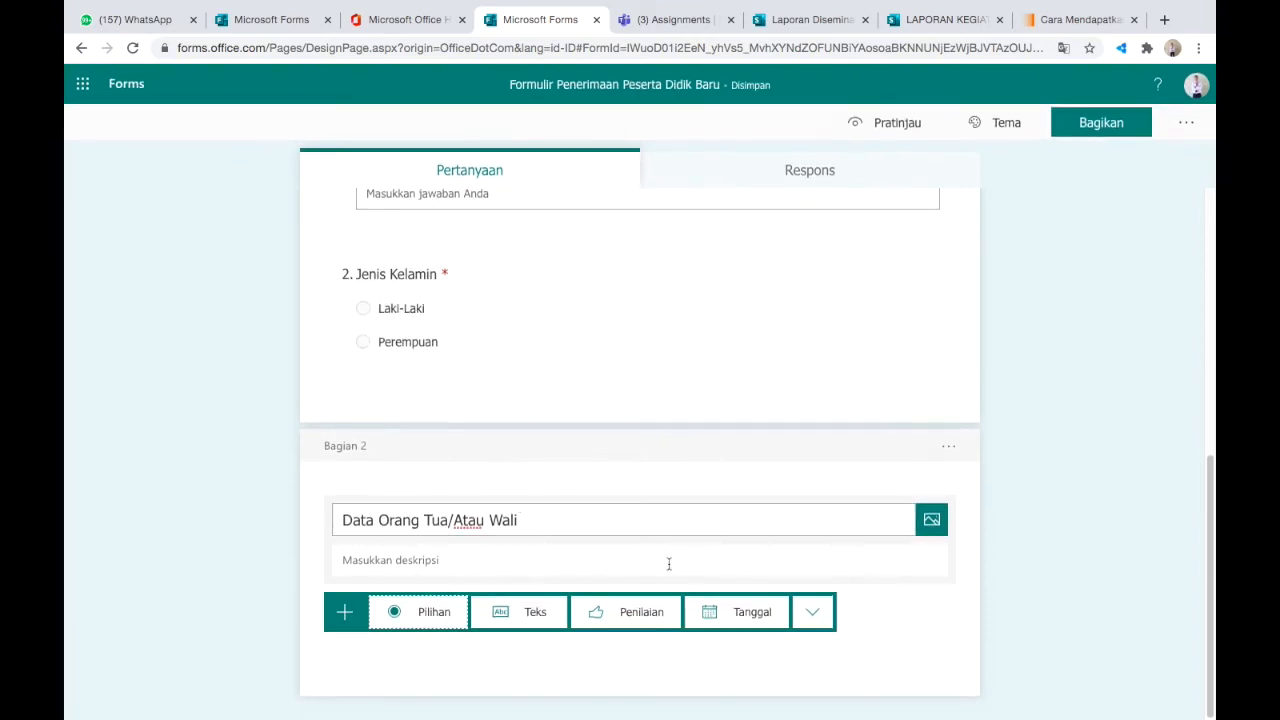
click(720, 617)
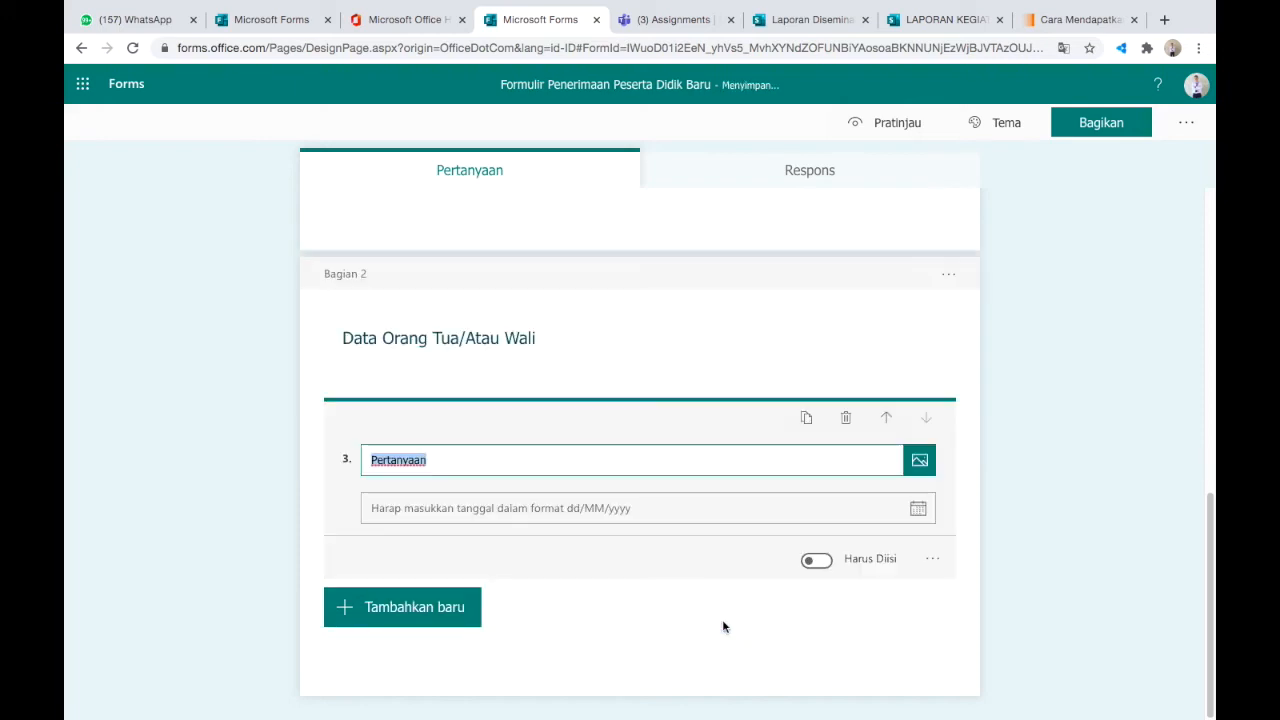
text(Tangg)
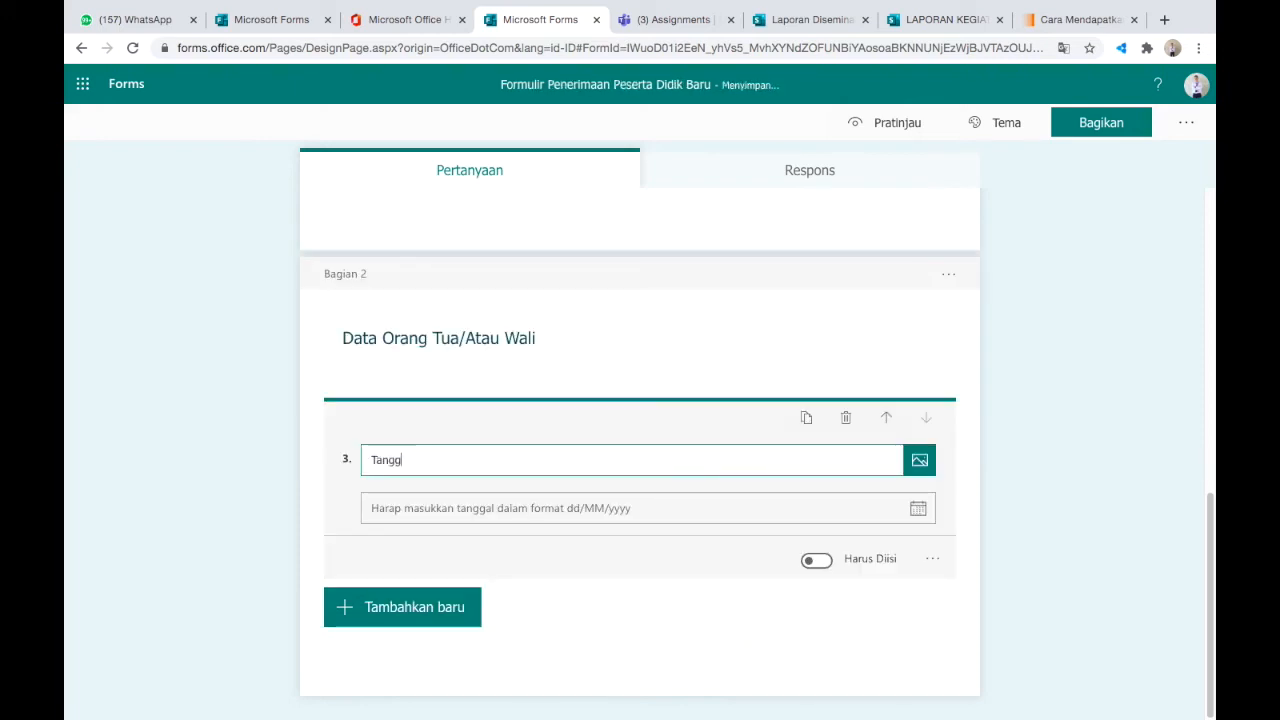
text(al Lahir)
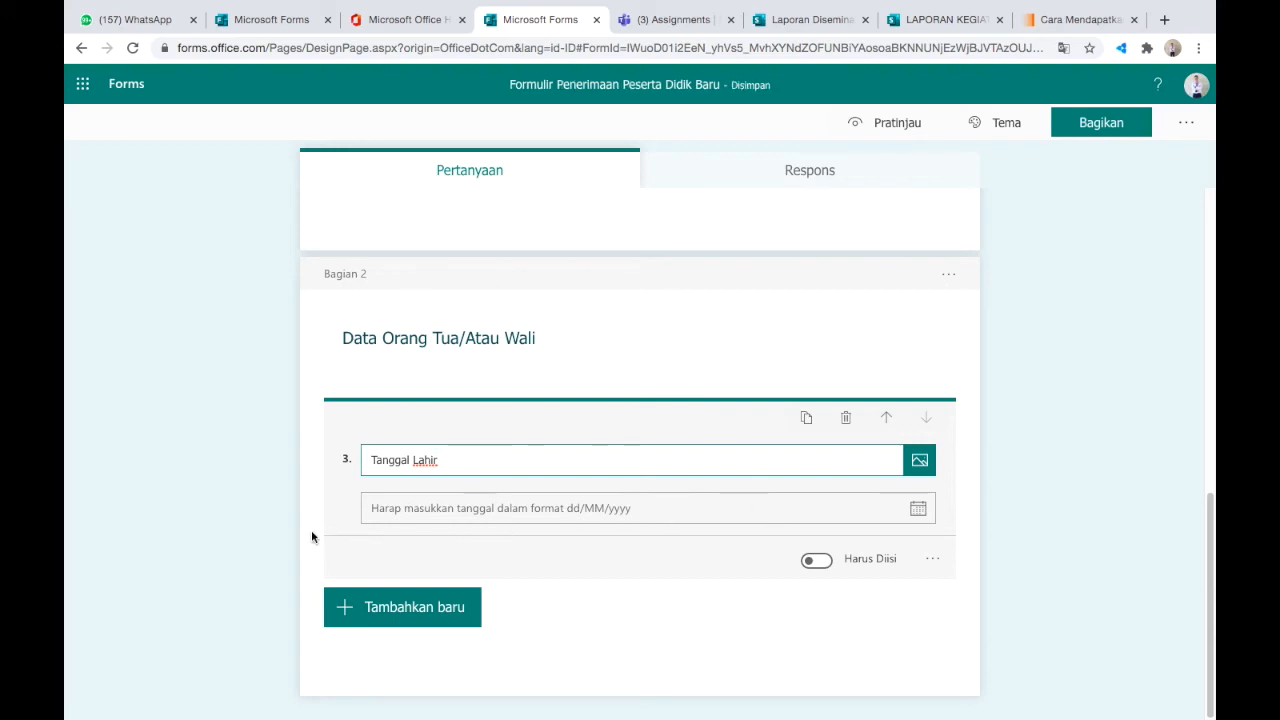
click(263, 529)
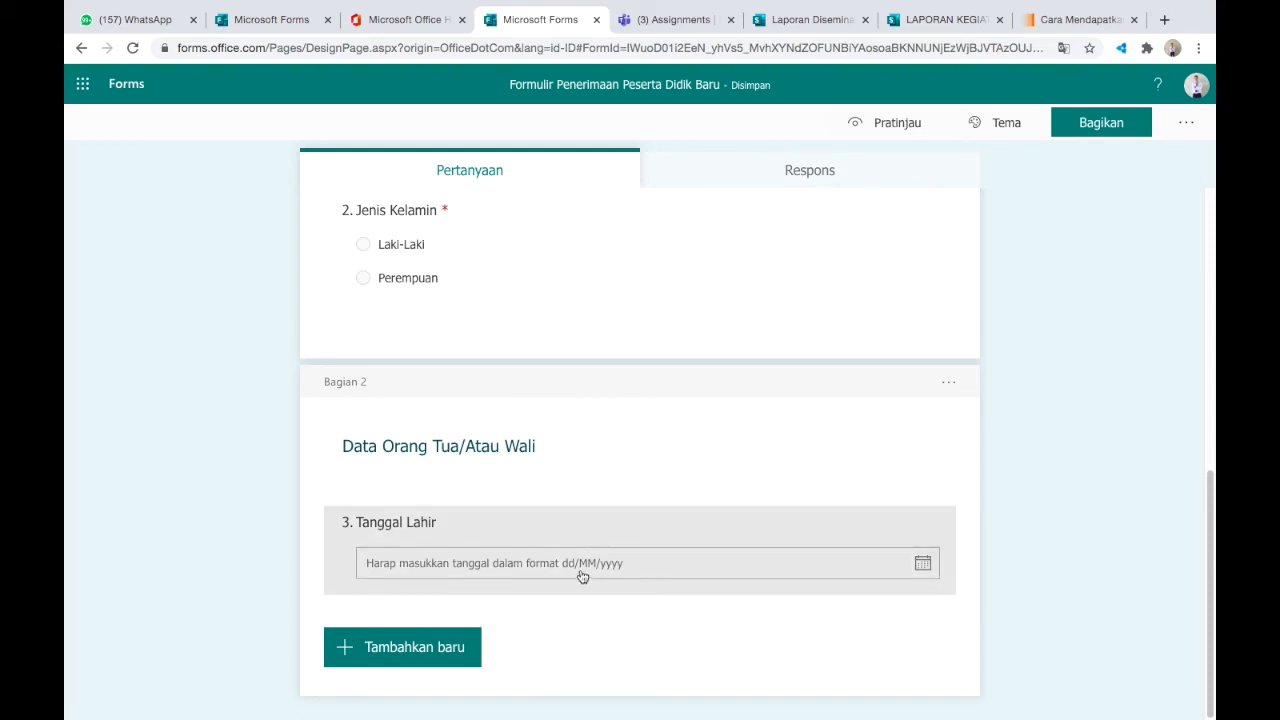
click(923, 566)
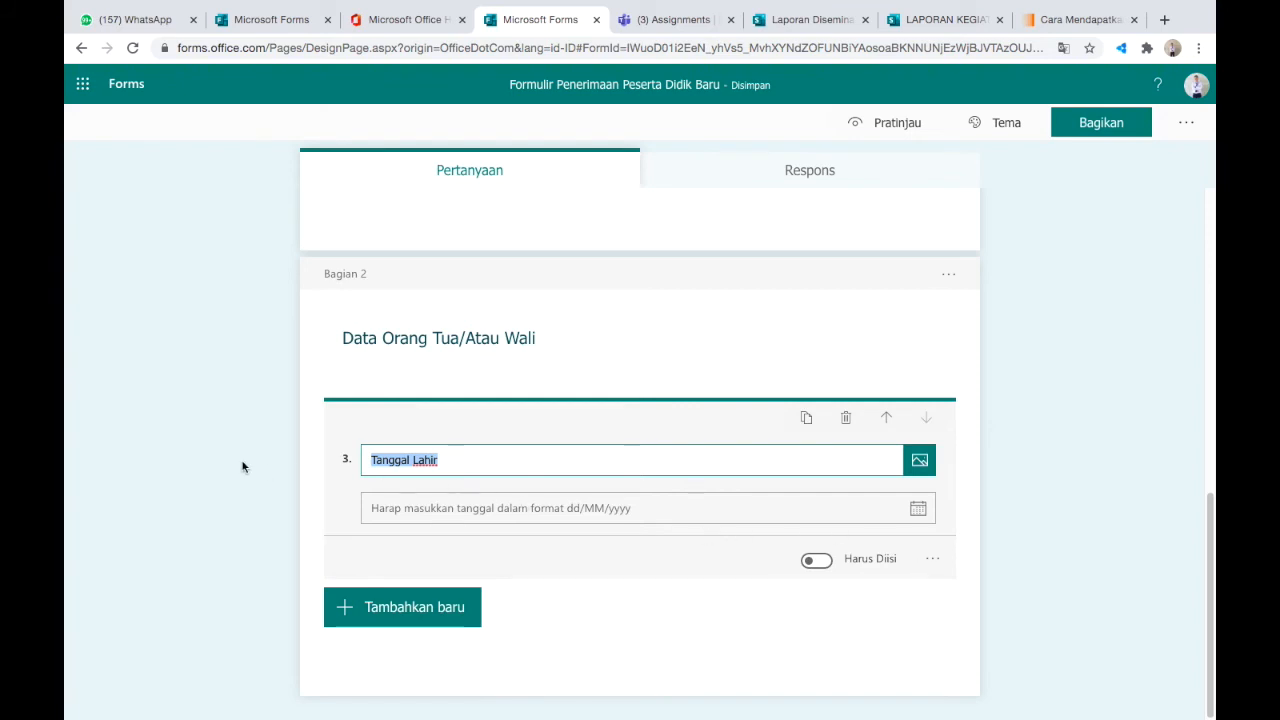
click(249, 517)
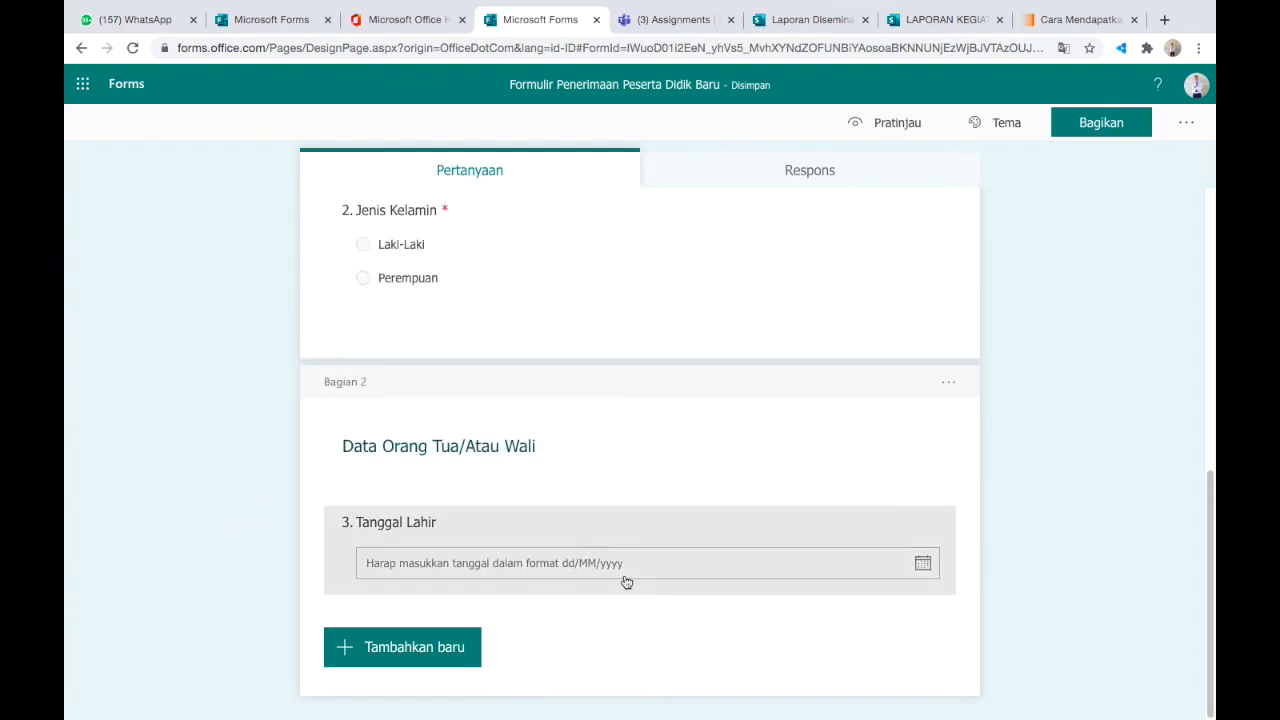
Step: Try the outer-space theme on the form, and apply the city street theme with the orange bus instead
scroll(626, 582, up, 7)
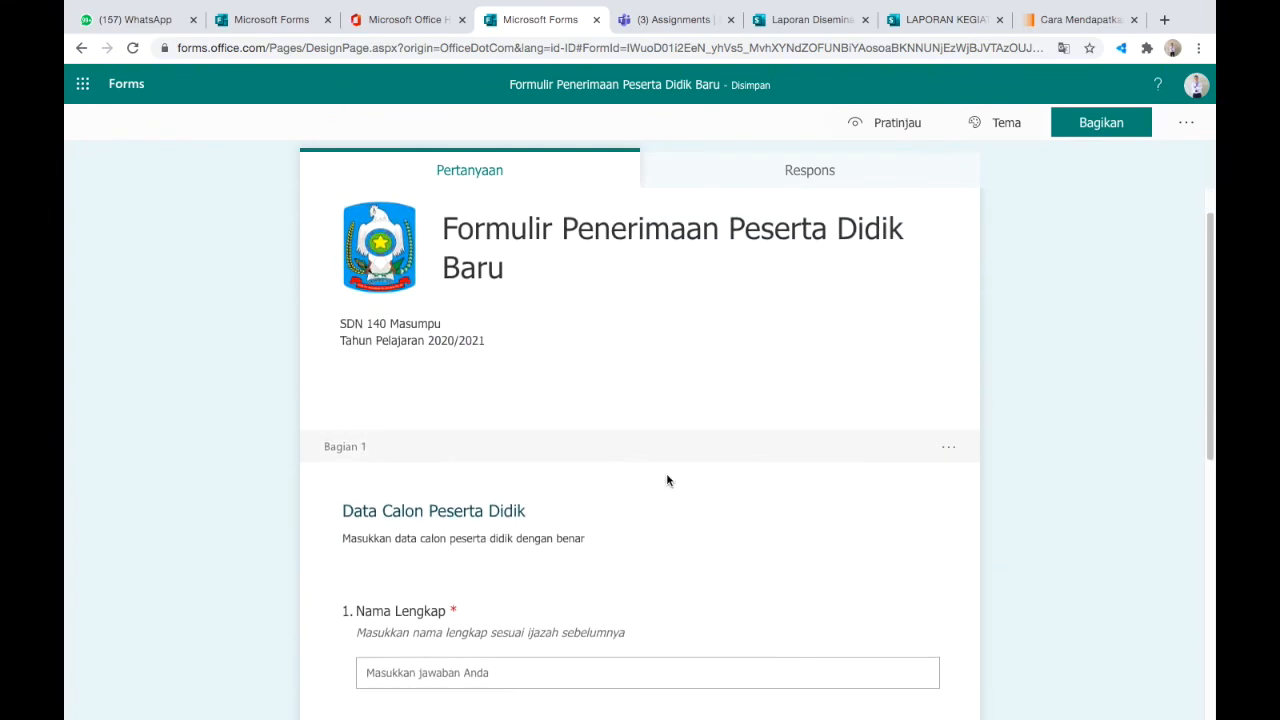
scroll(669, 482, down, 4)
scroll(669, 482, down, 2)
scroll(666, 480, up, 6)
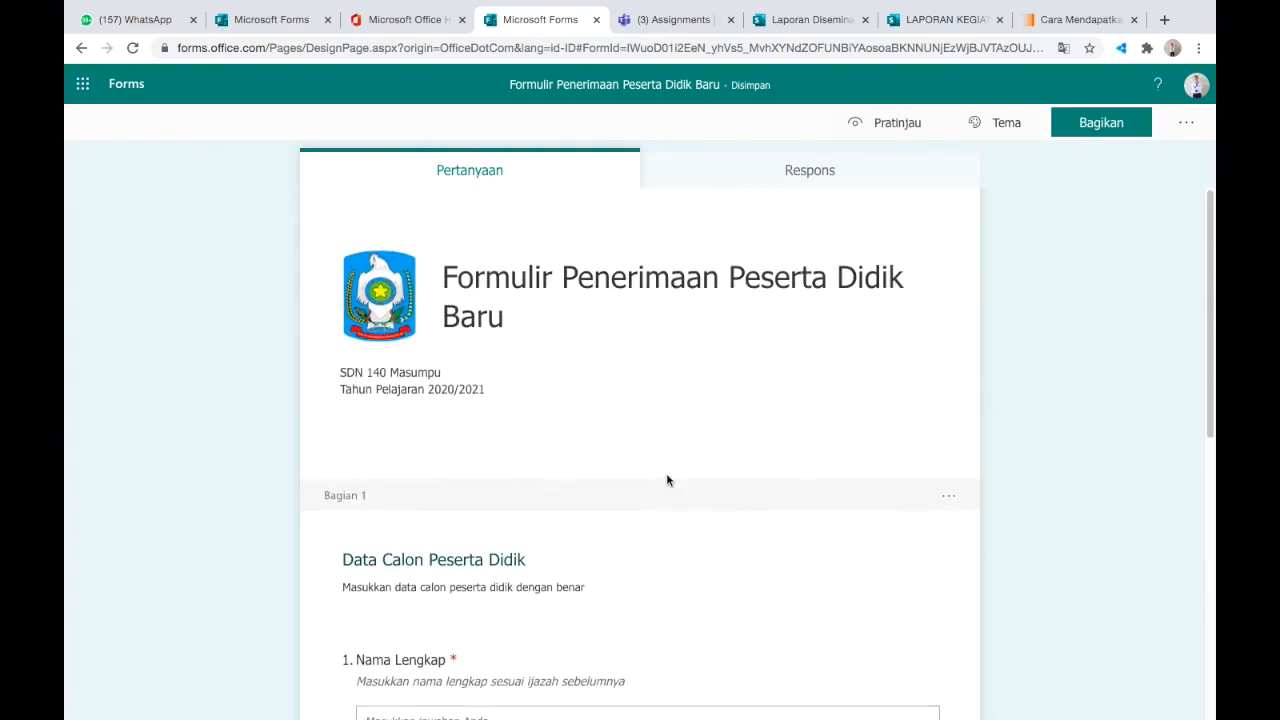
click(998, 130)
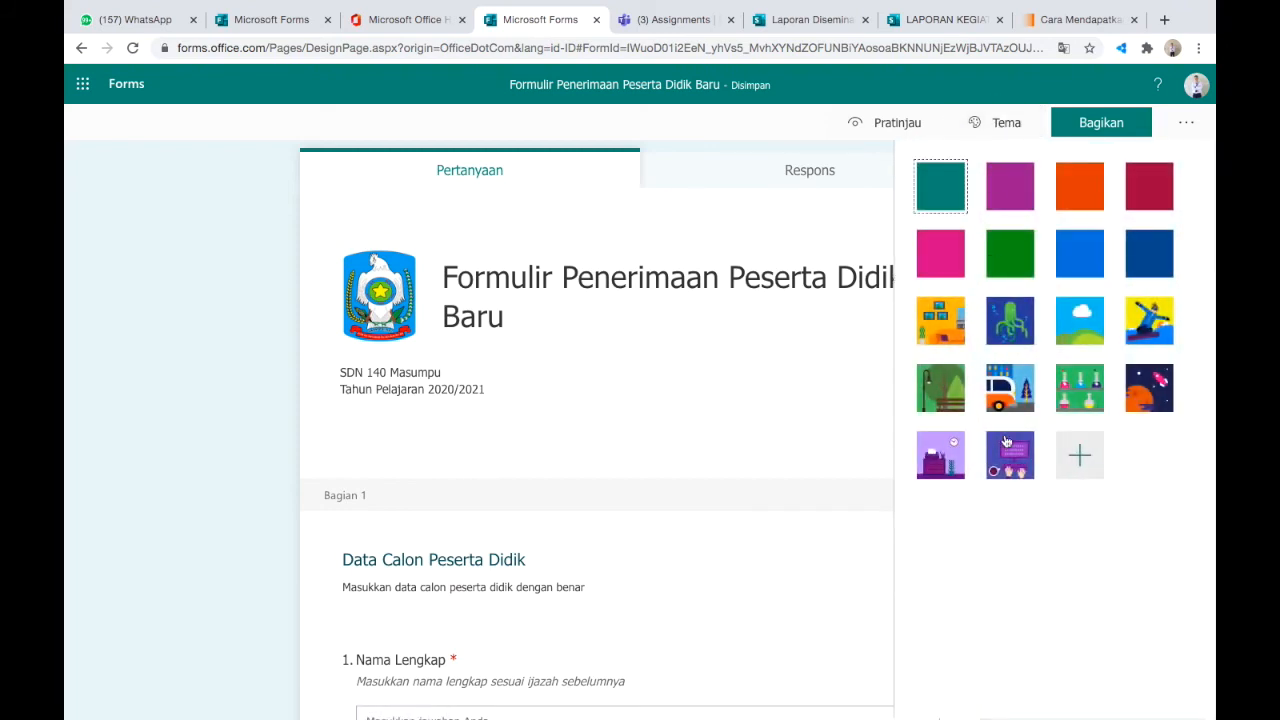
click(1076, 457)
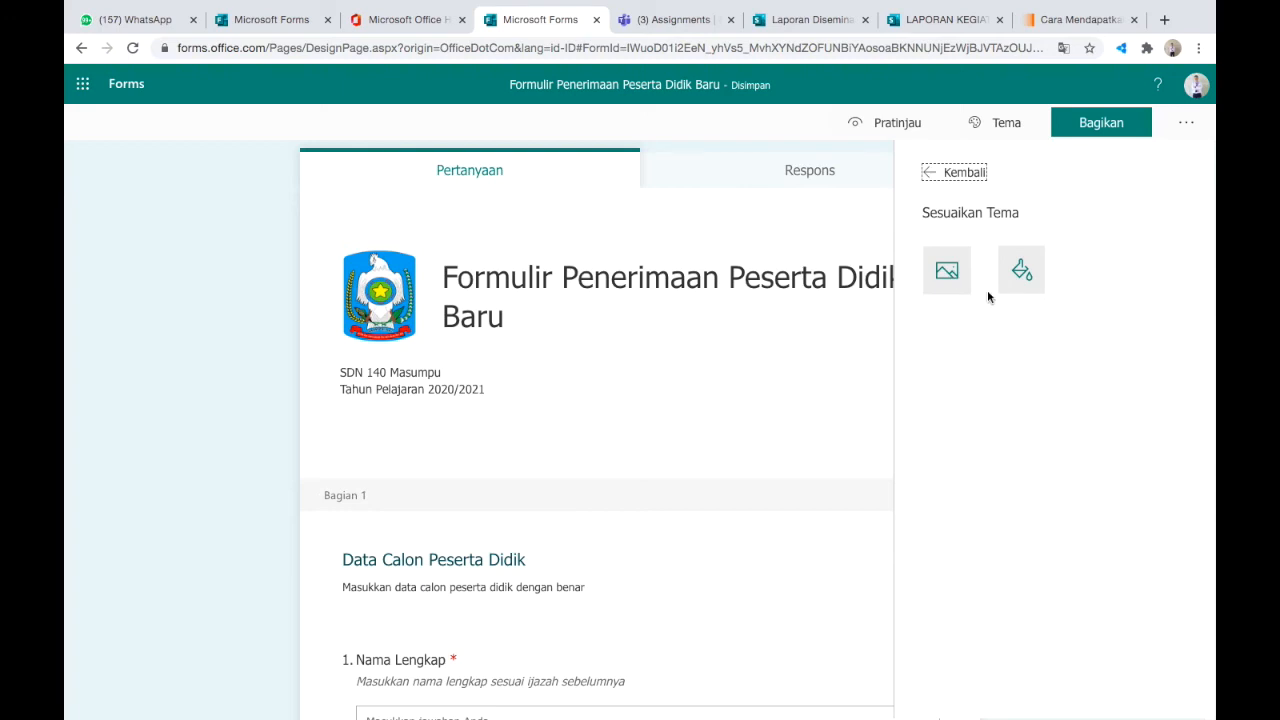
click(935, 177)
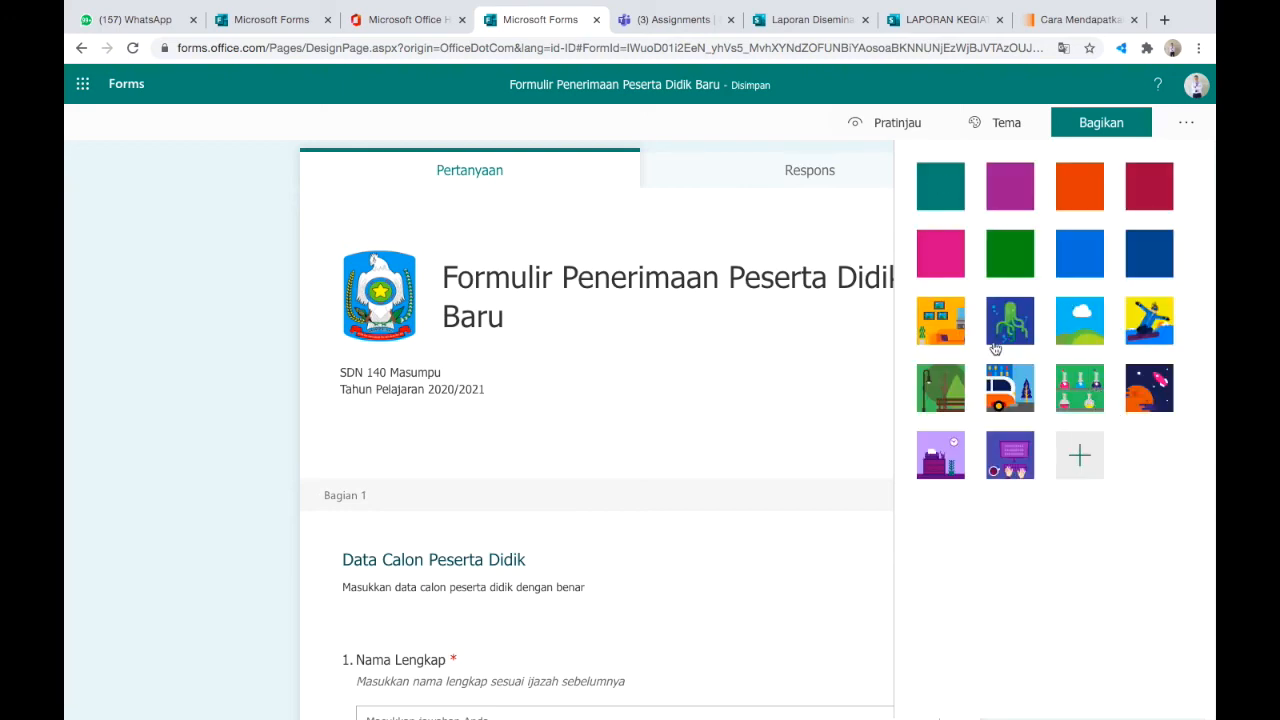
click(1149, 399)
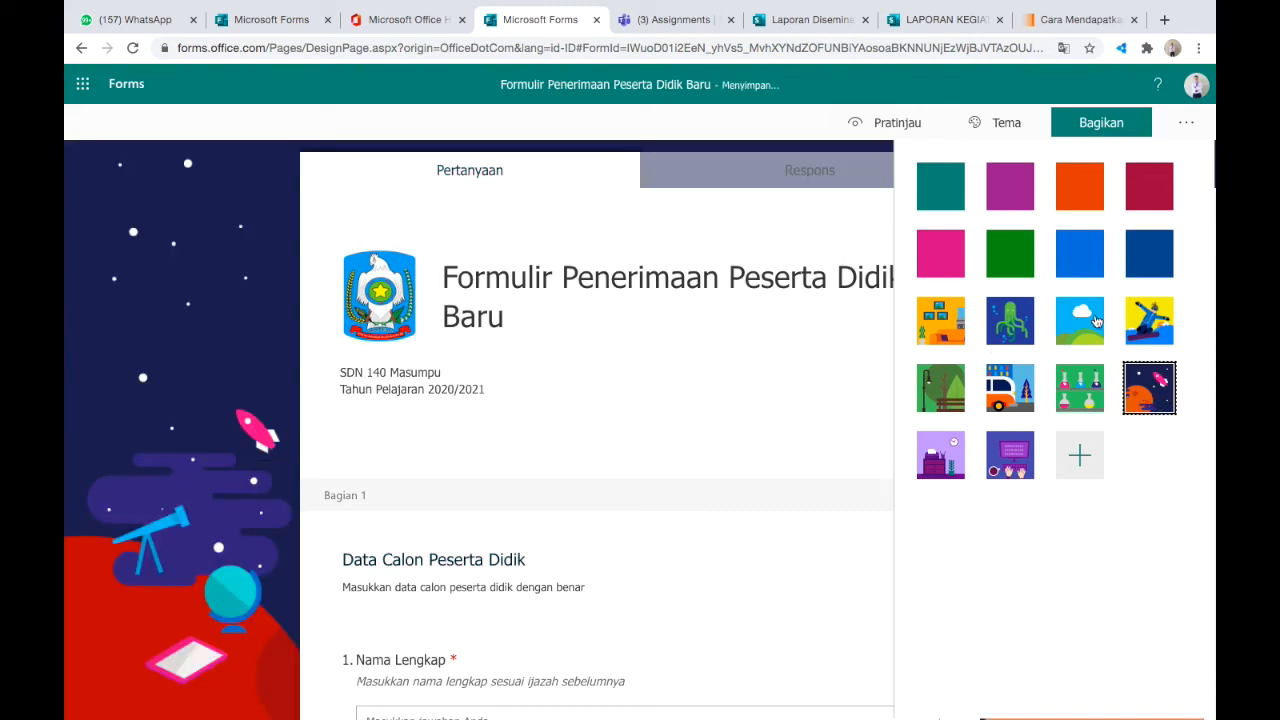
click(1022, 384)
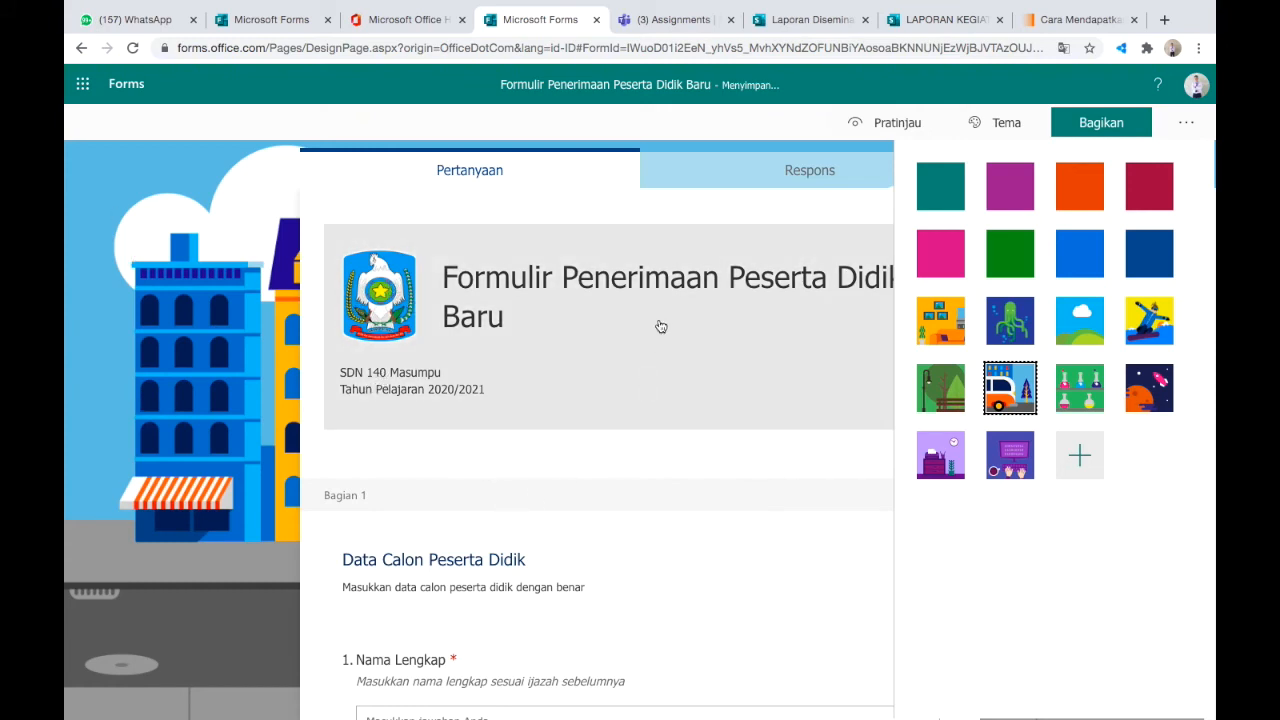
Step: Preview the form in computer view and try to go to its next page with the required questions left blank
click(897, 127)
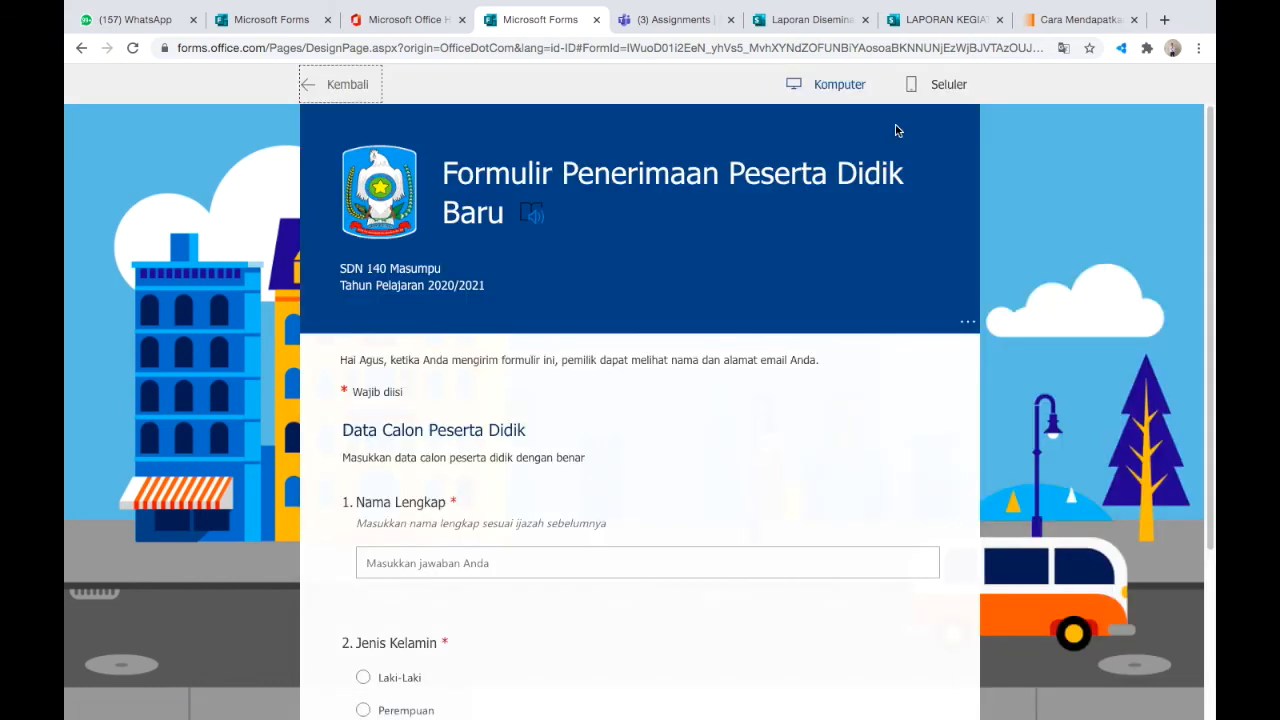
scroll(537, 455, down, 2)
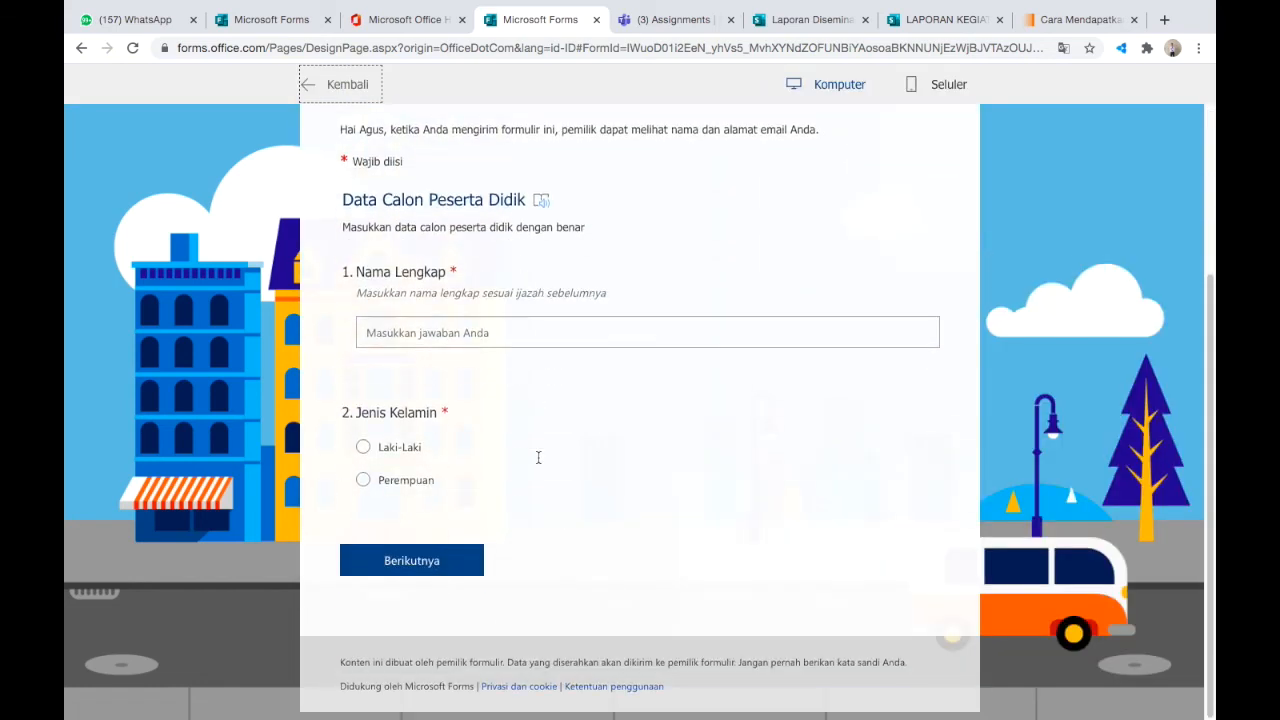
scroll(538, 462, up, 2)
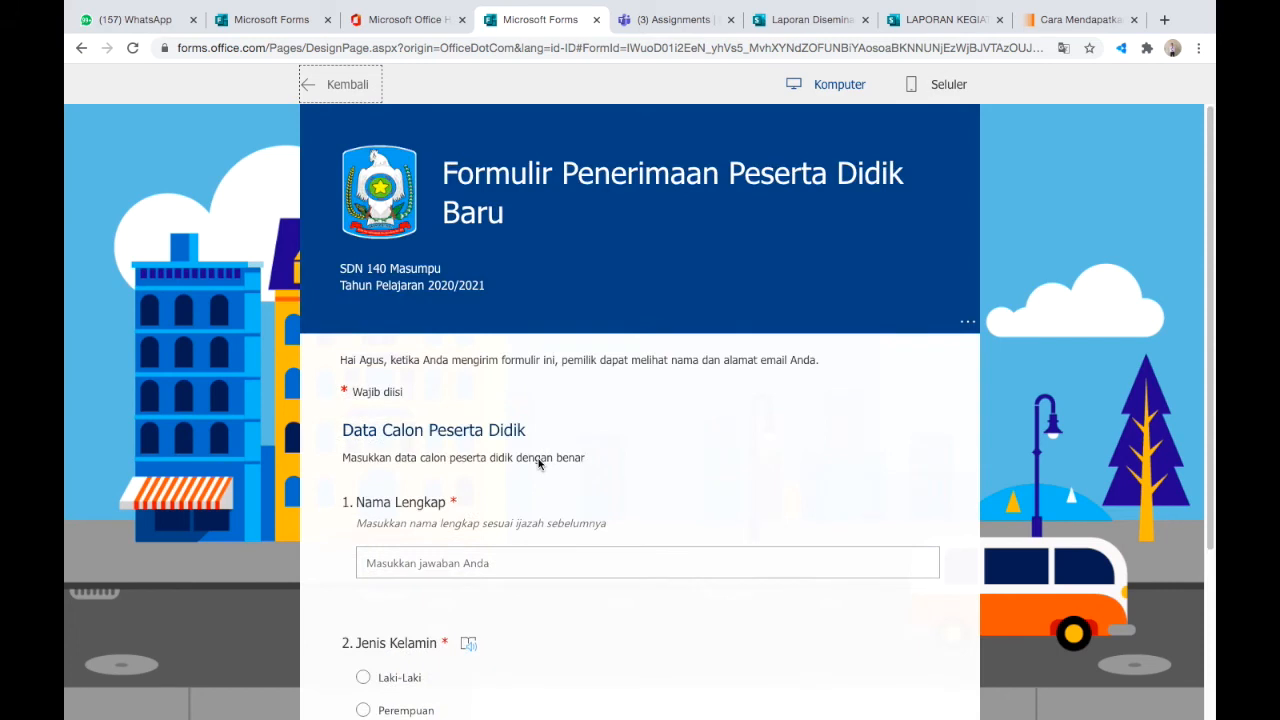
scroll(538, 460, down, 2)
scroll(538, 464, up, 1)
scroll(538, 464, down, 1)
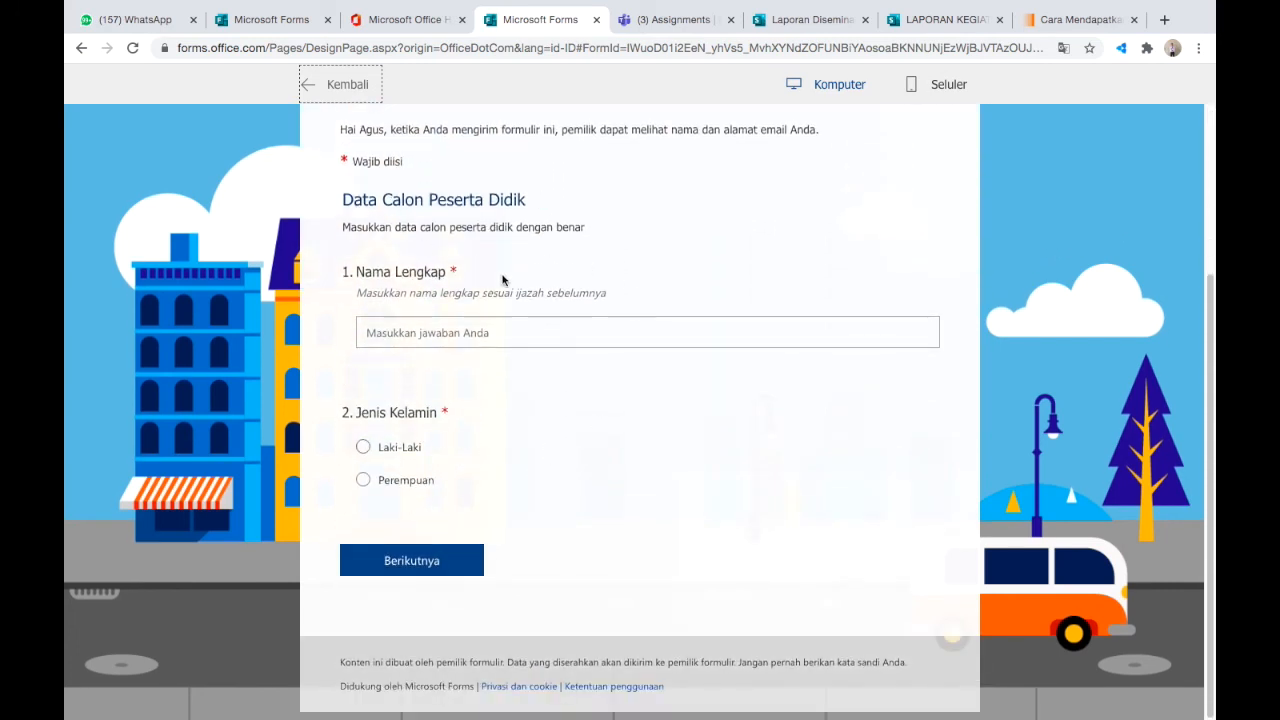
click(448, 558)
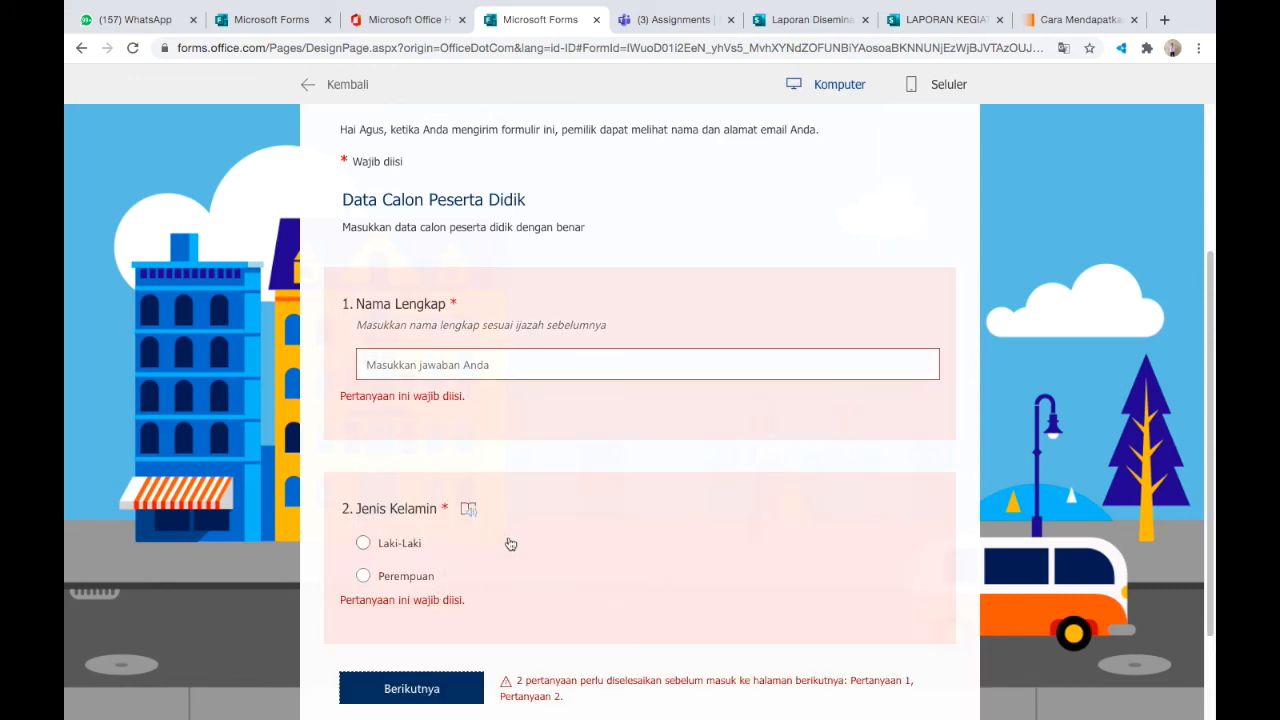
scroll(510, 543, down, 2)
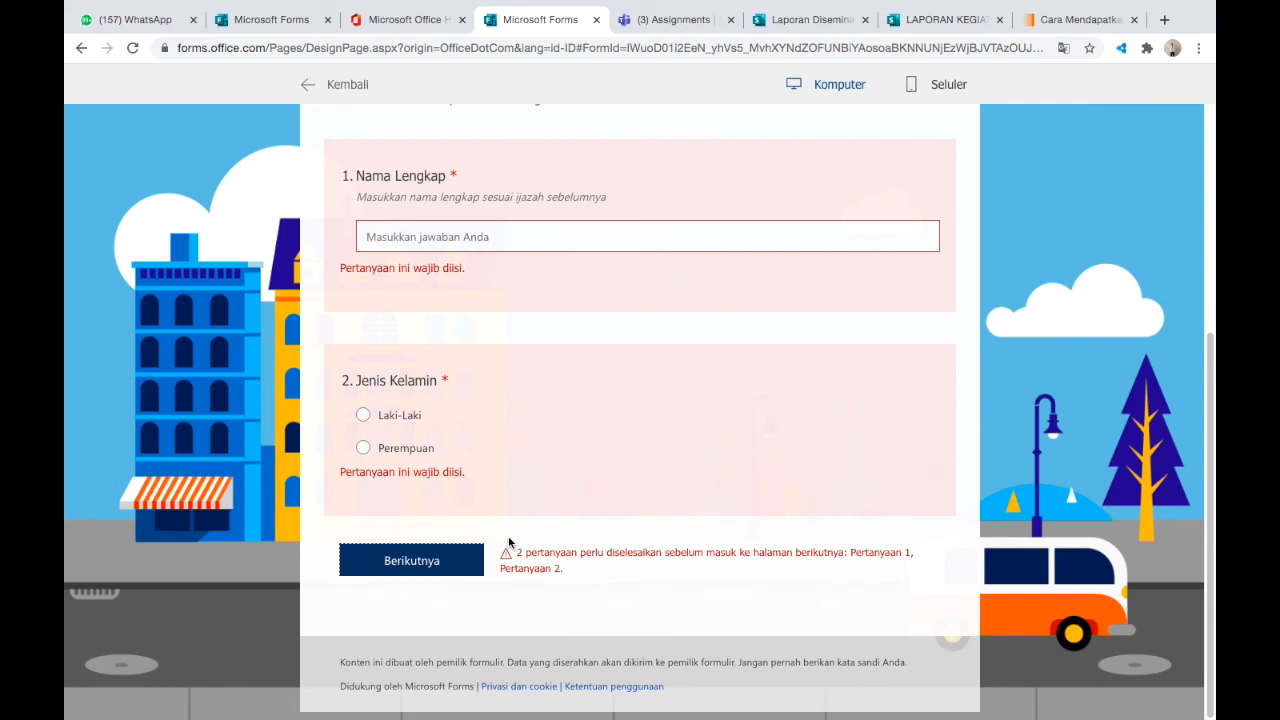
Step: Test the preview by filling in the full name, choosing Laki-Laki for Jenis Kelamin and going to the next page
click(493, 235)
text(agus)
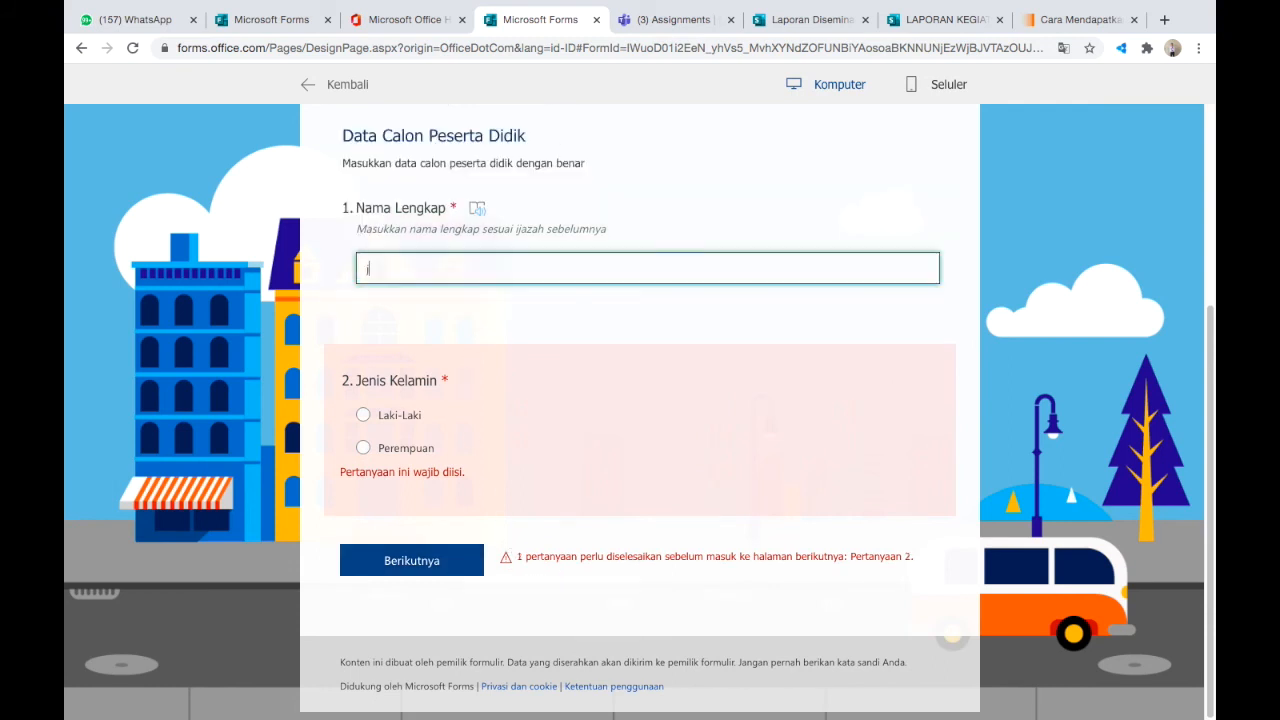
click(364, 418)
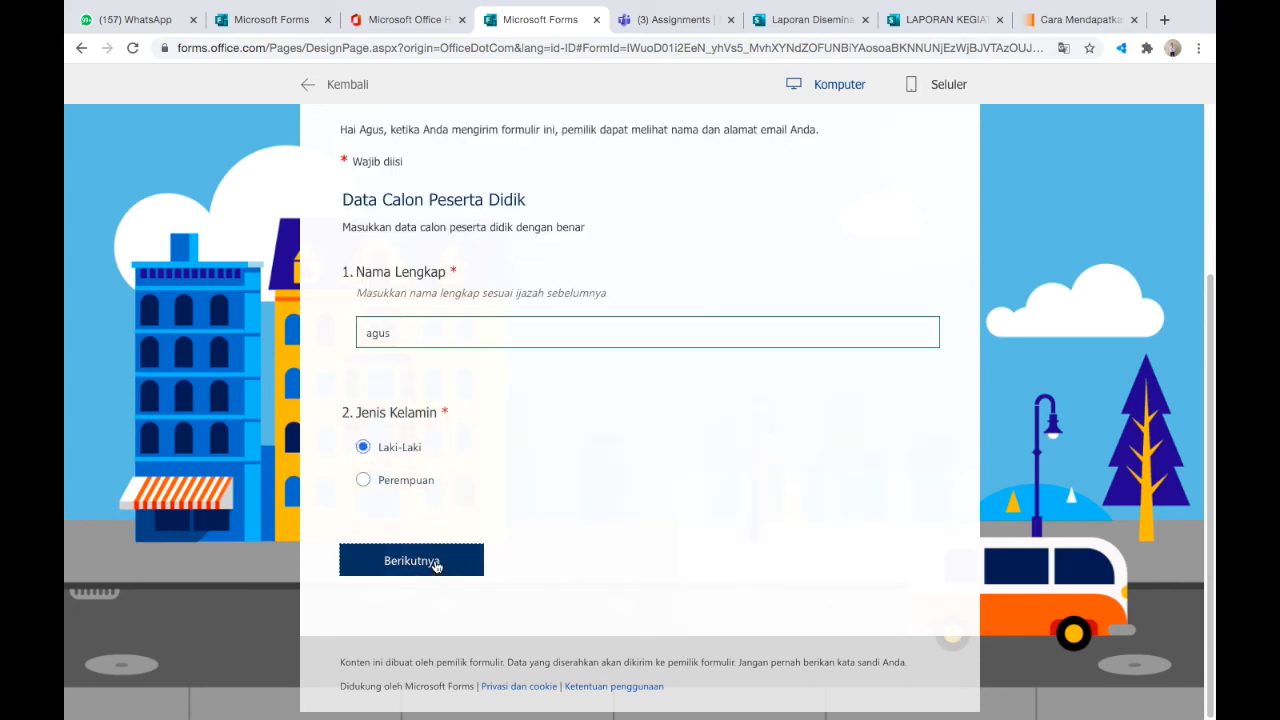
click(436, 562)
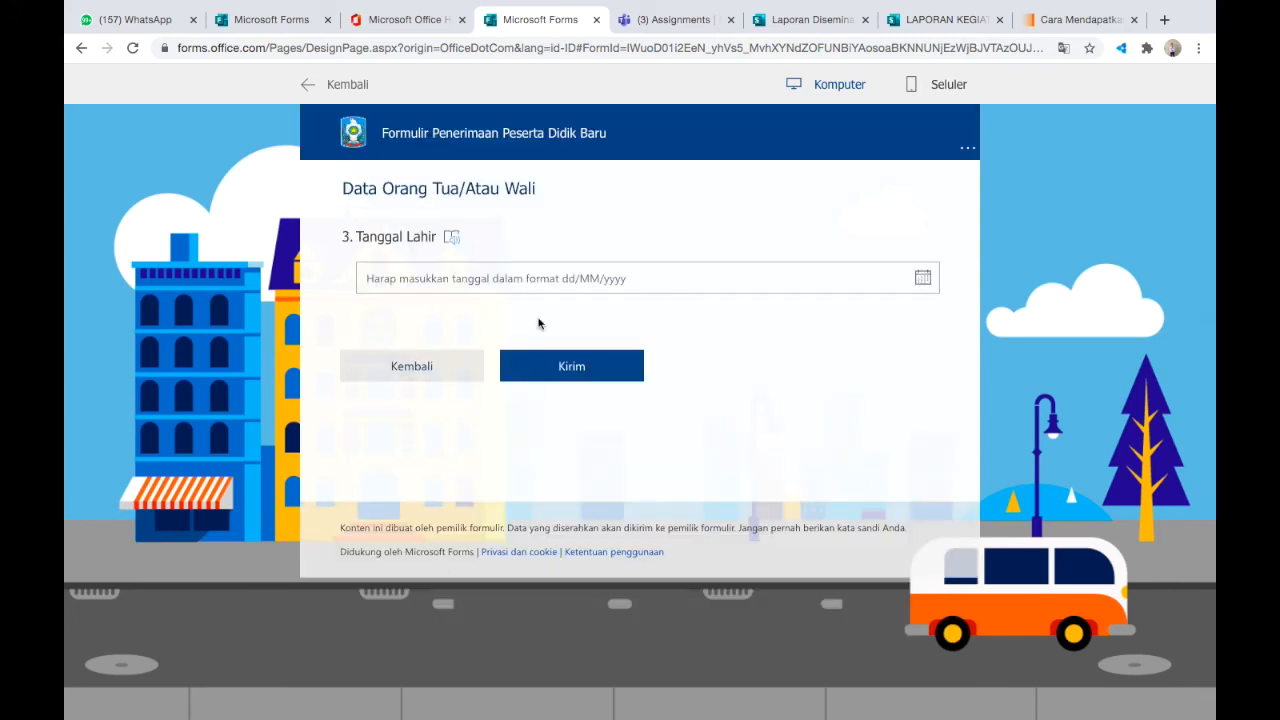
Step: Check the calendar of the Tanggal Lahir question in the preview, and return to editing the form
click(922, 278)
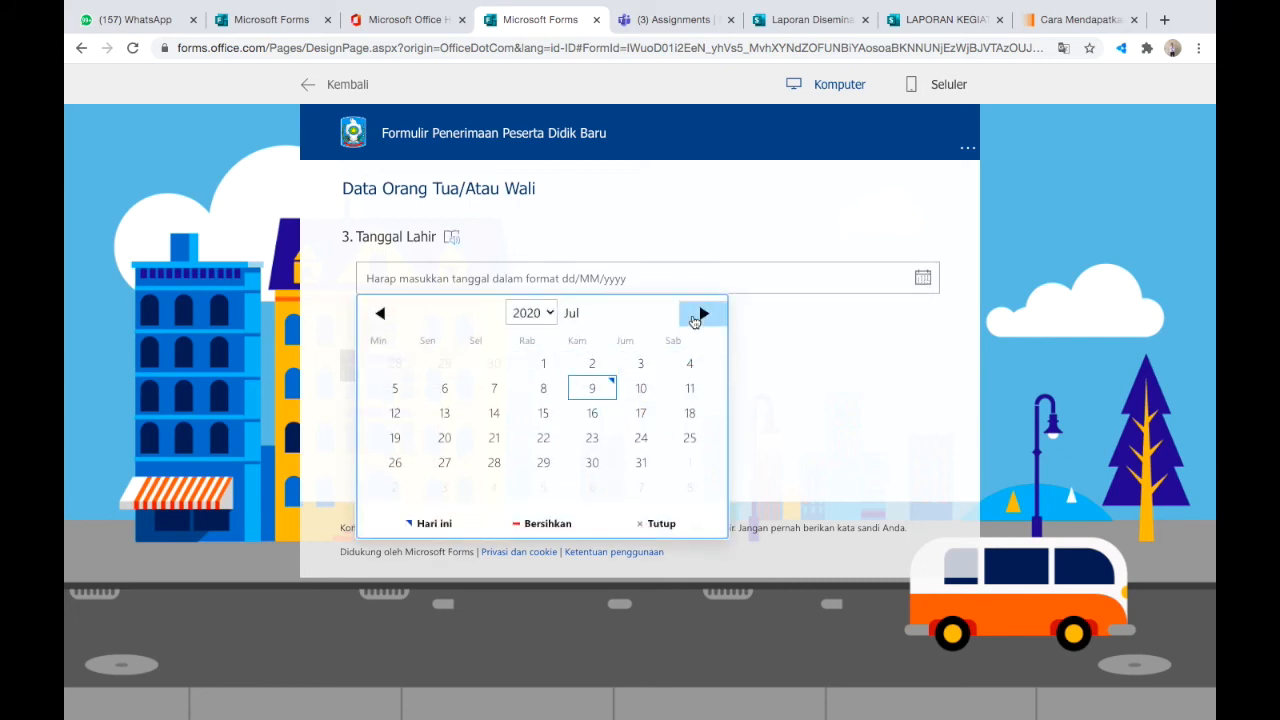
click(898, 384)
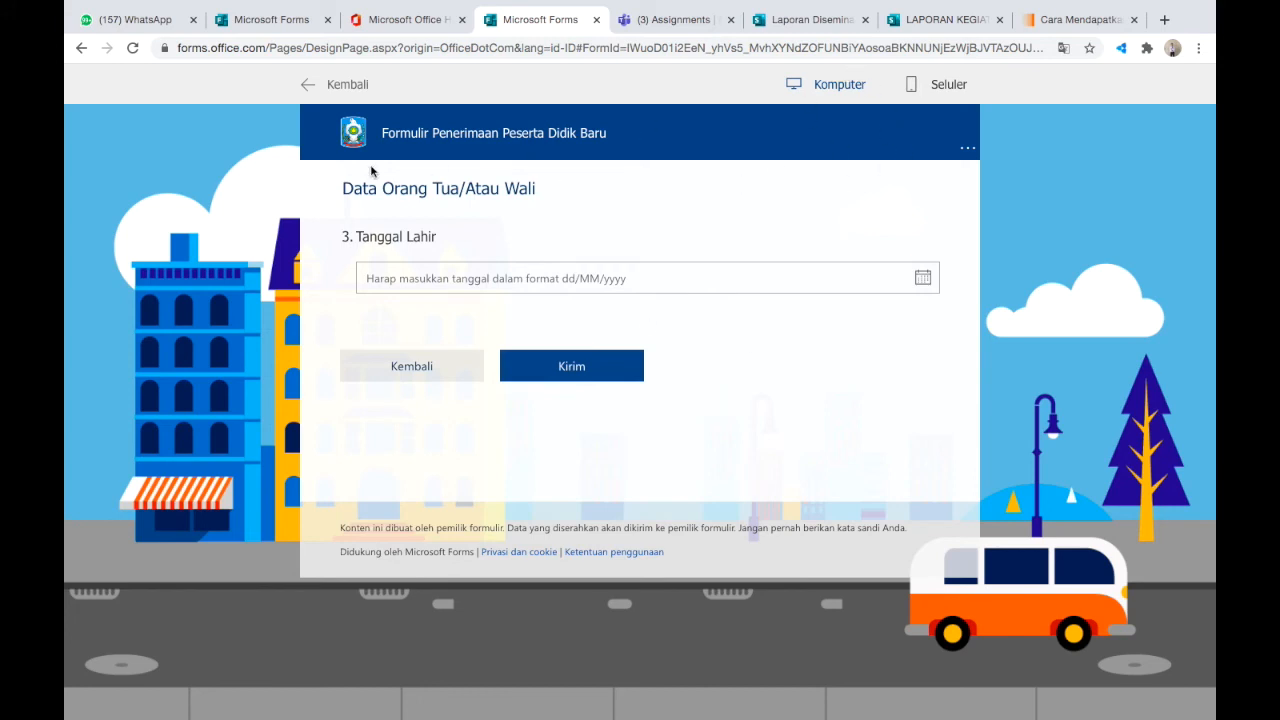
click(330, 84)
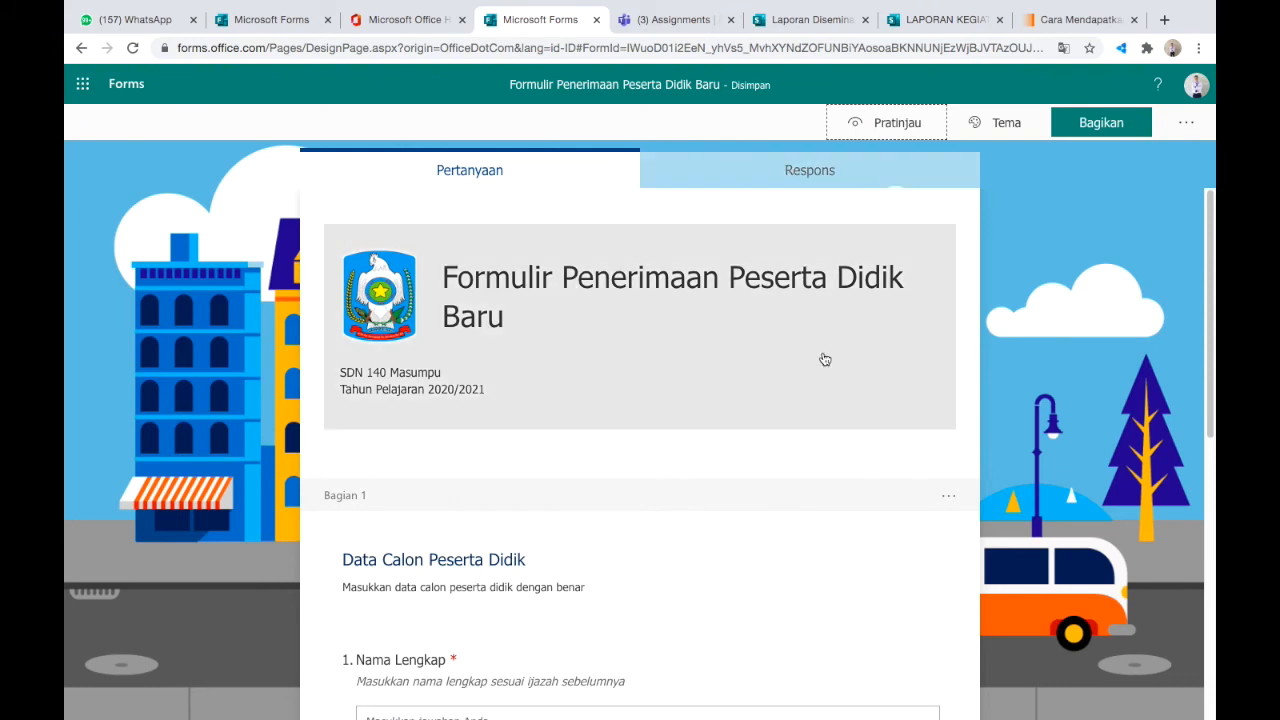
Step: Set the form so that anyone with the link can respond
click(1186, 122)
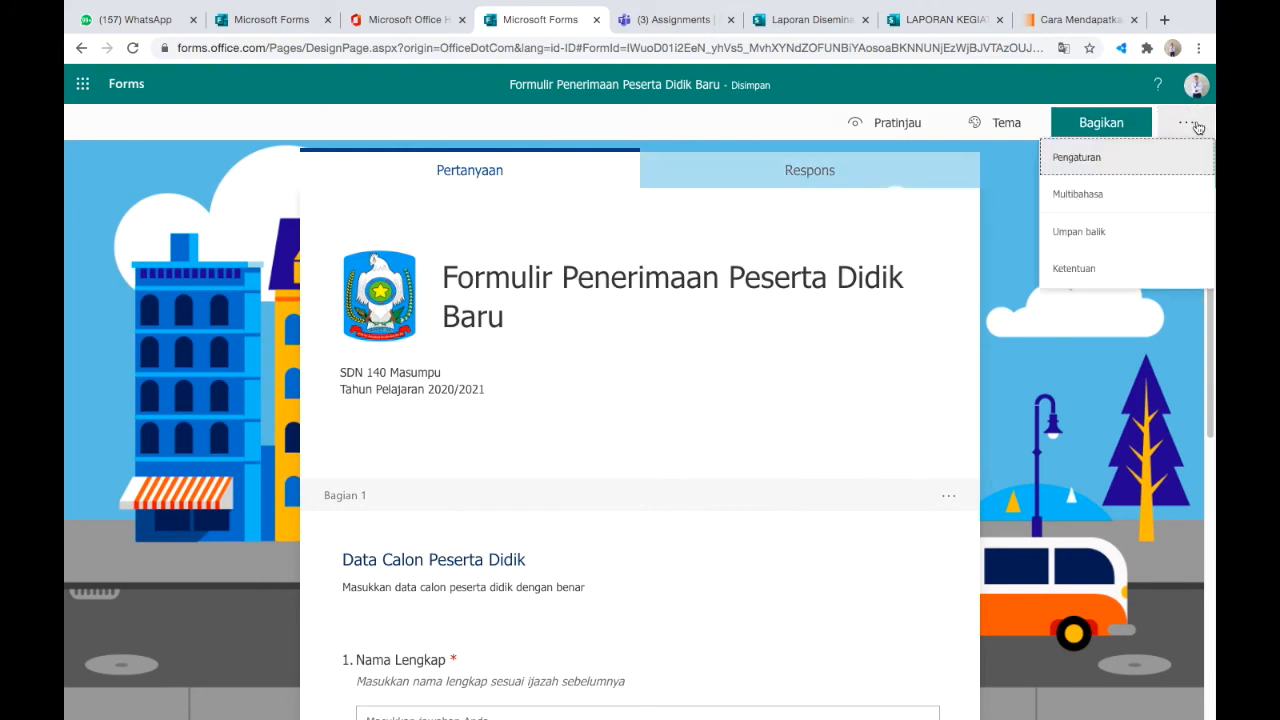
click(1122, 157)
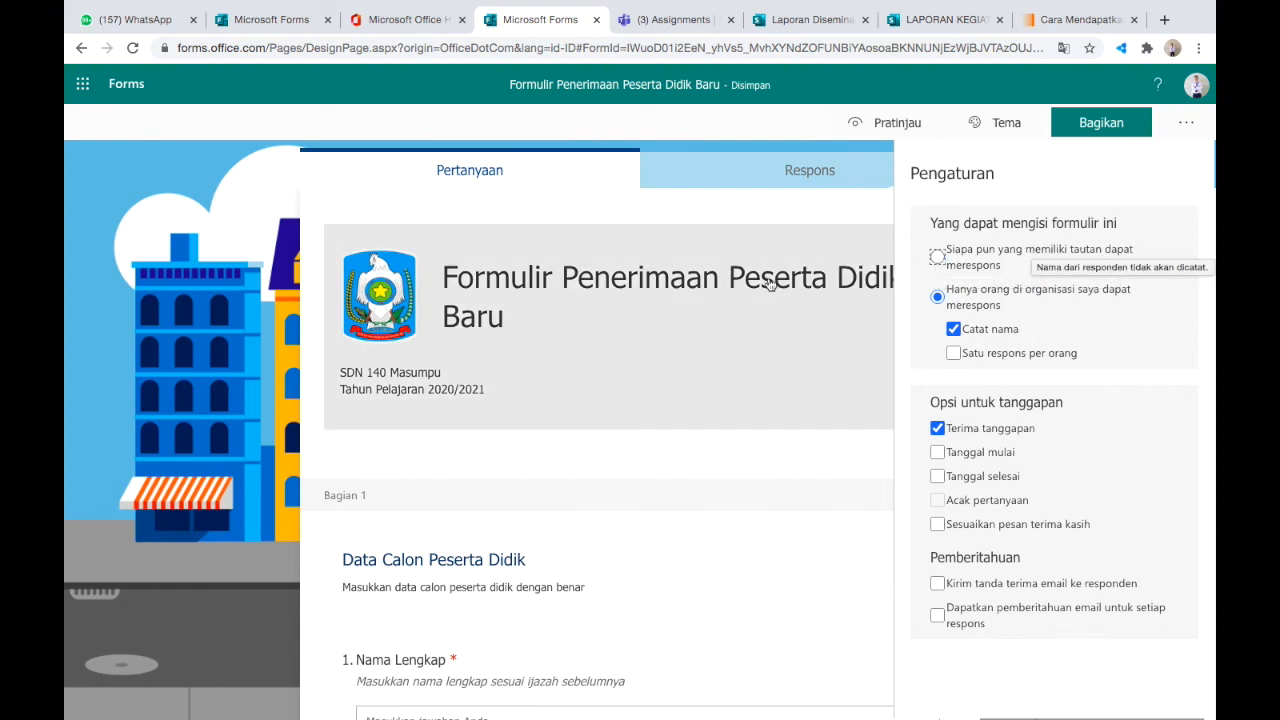
click(937, 258)
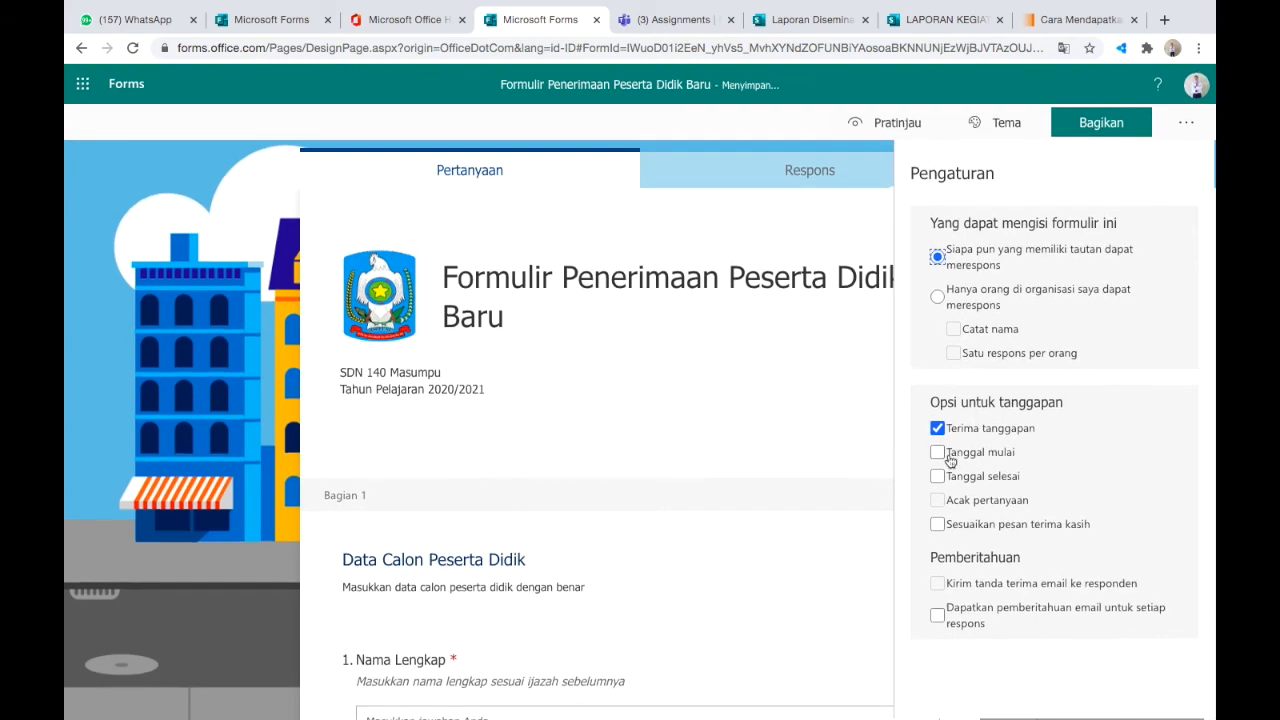
Step: Enable a start date and an end date for responses, and set the start time to 00.00
click(937, 453)
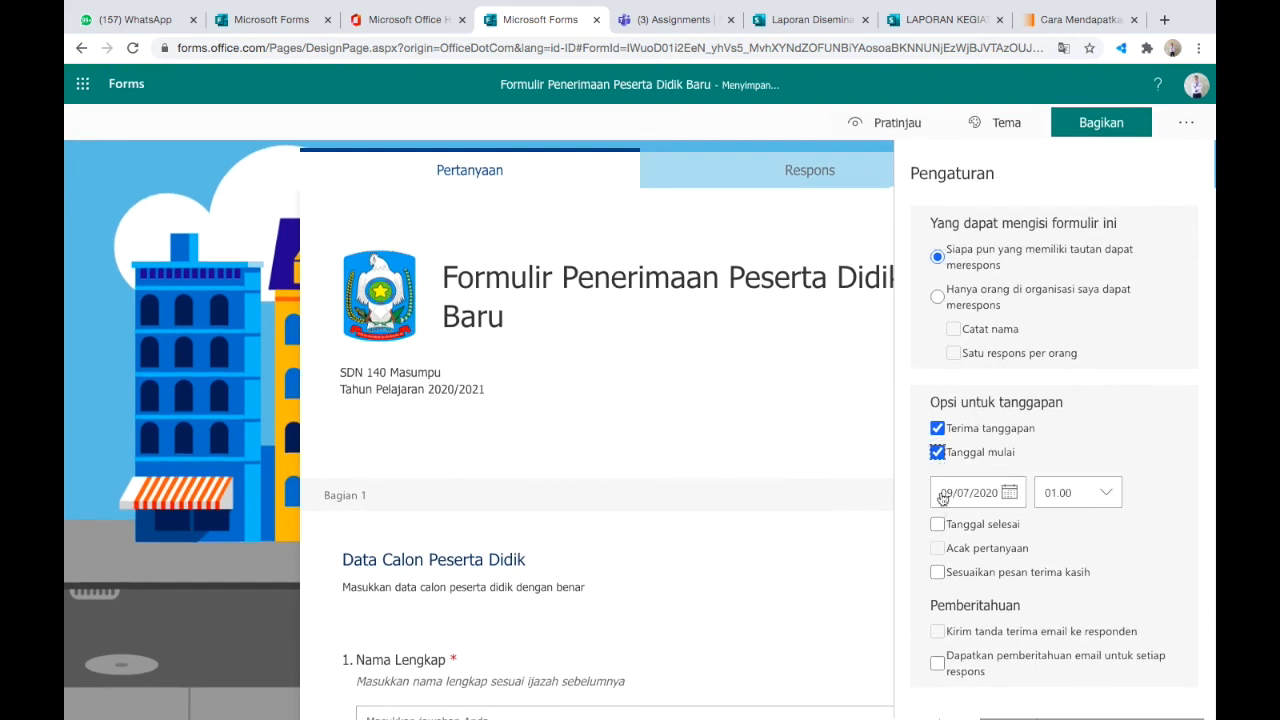
click(938, 526)
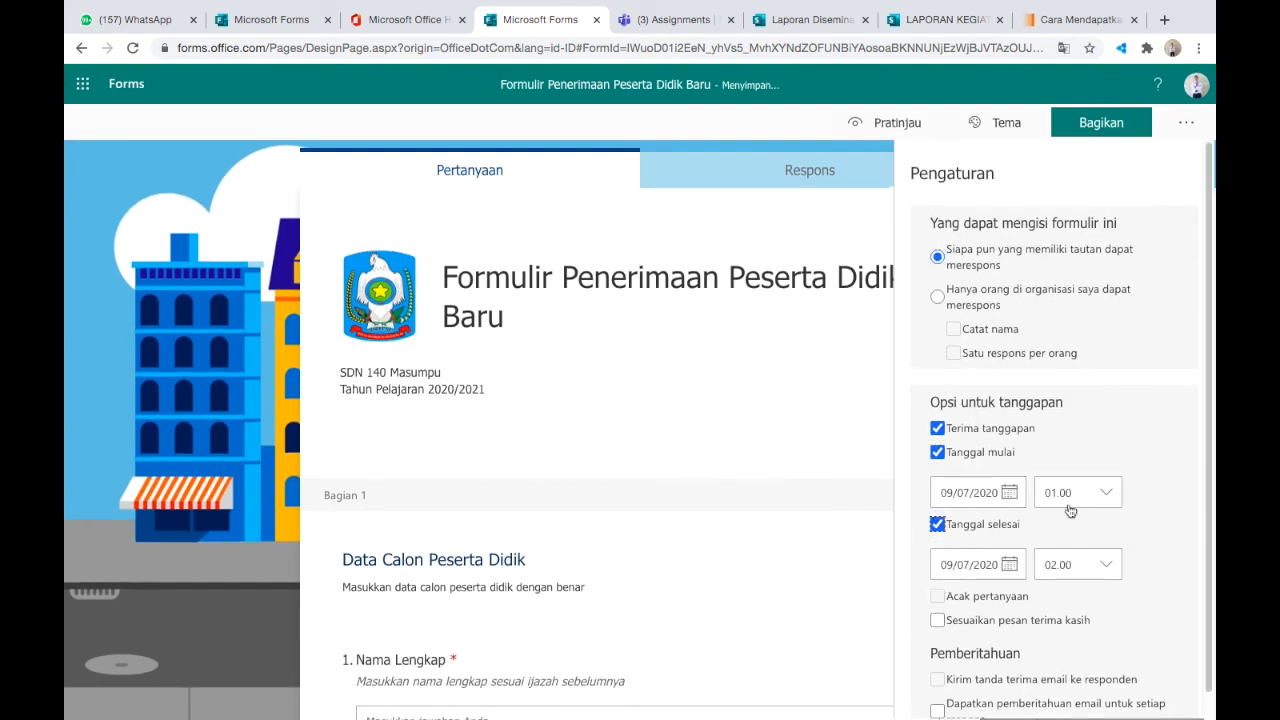
click(985, 494)
click(1066, 494)
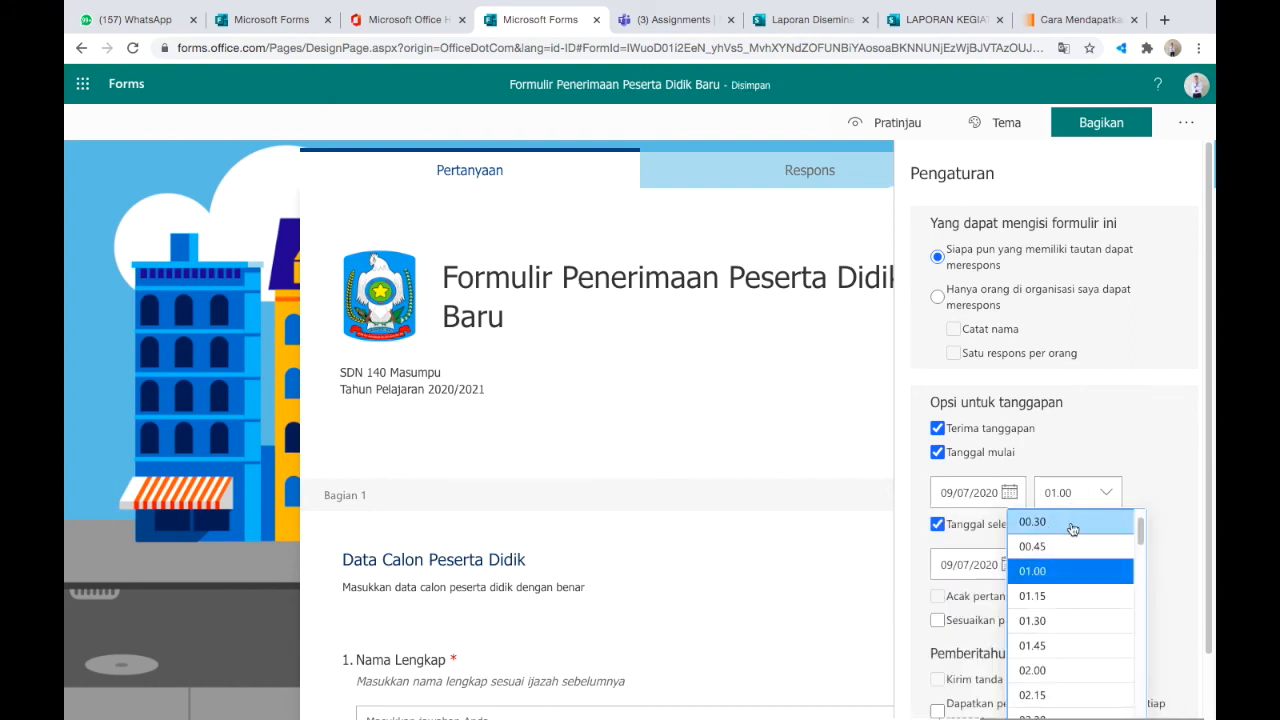
drag(1141, 531, 1145, 515)
click(1051, 528)
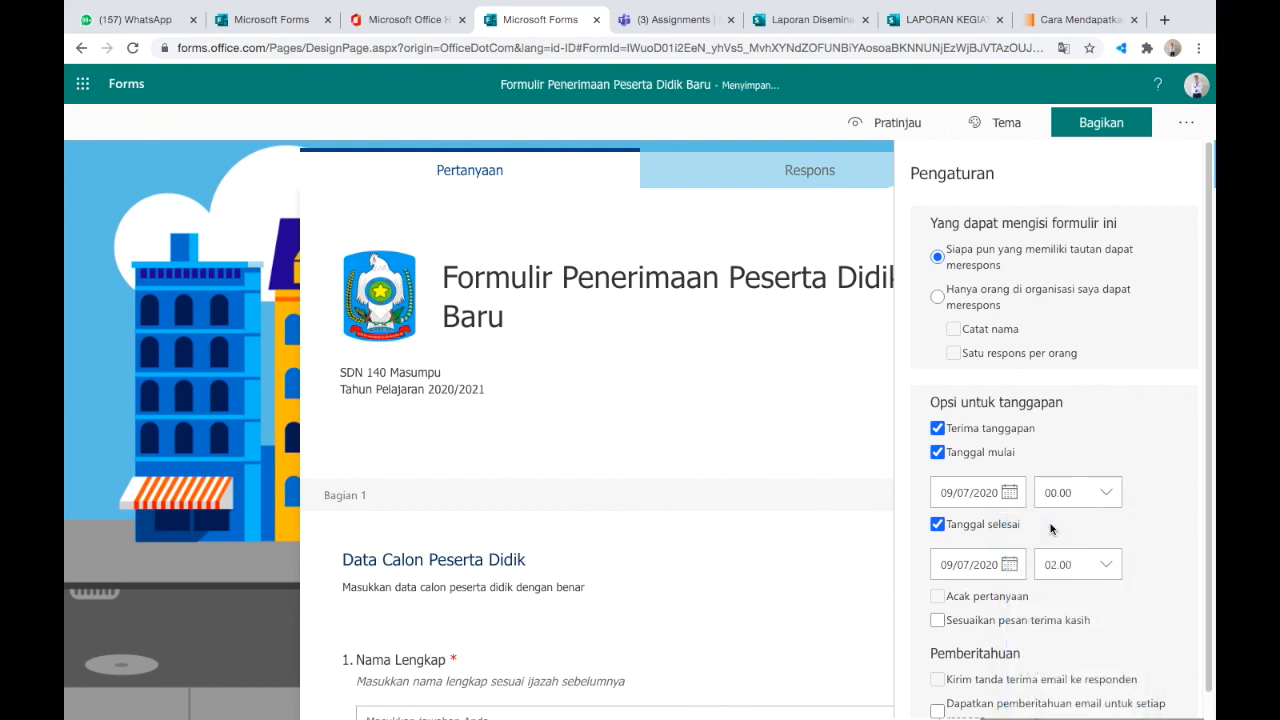
Step: Look through the end date's calendar, try the customised thank-you message option, and close the form settings
click(1009, 564)
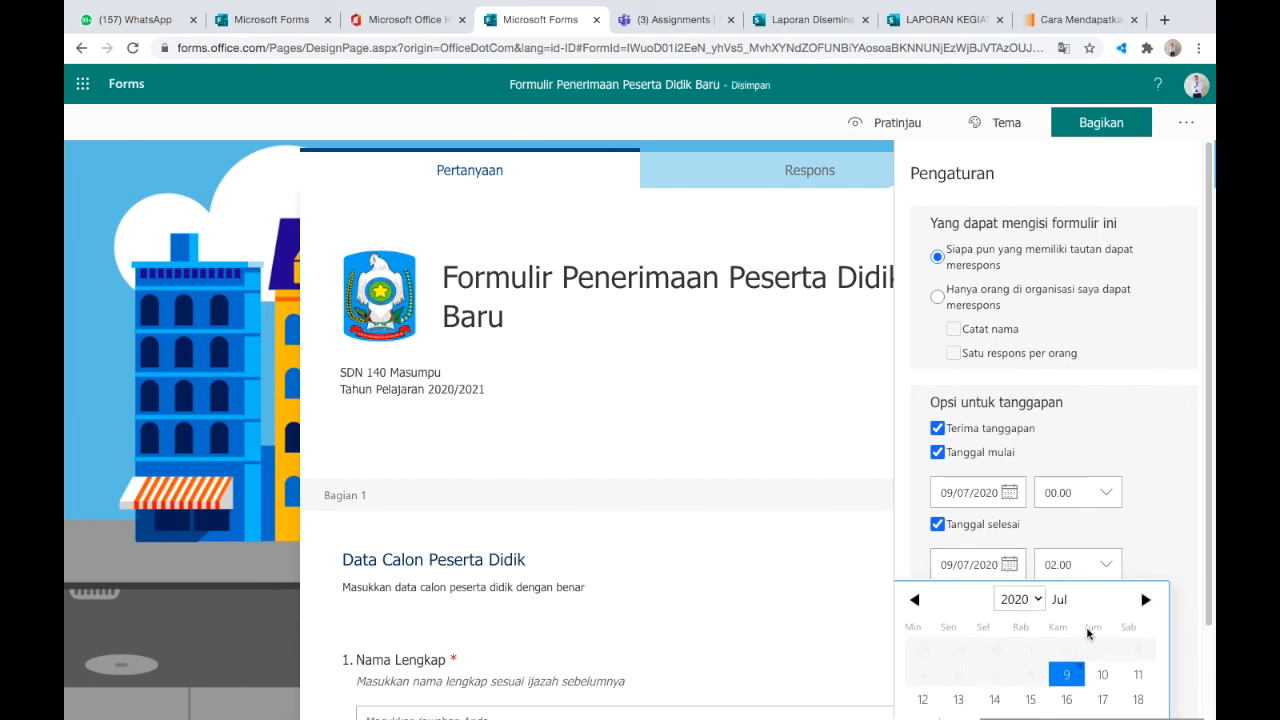
scroll(1110, 630, down, 1)
click(1146, 589)
click(1165, 538)
scroll(997, 597, down, 1)
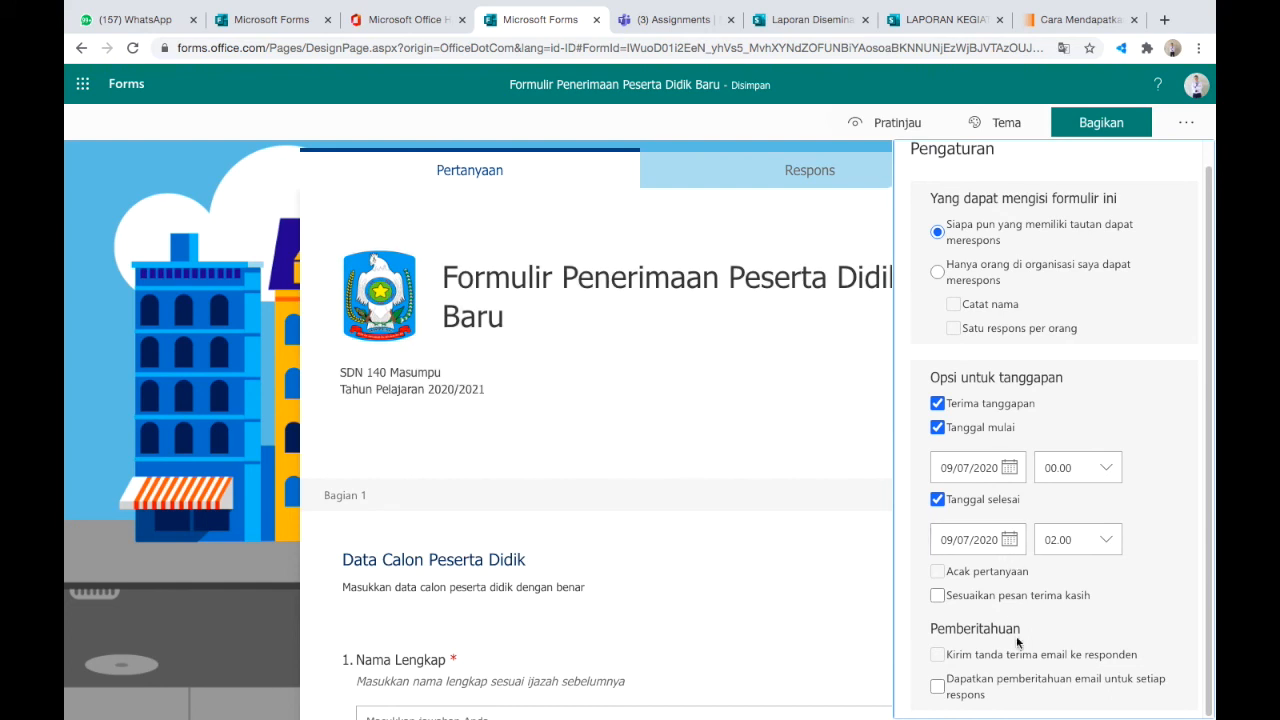
click(938, 596)
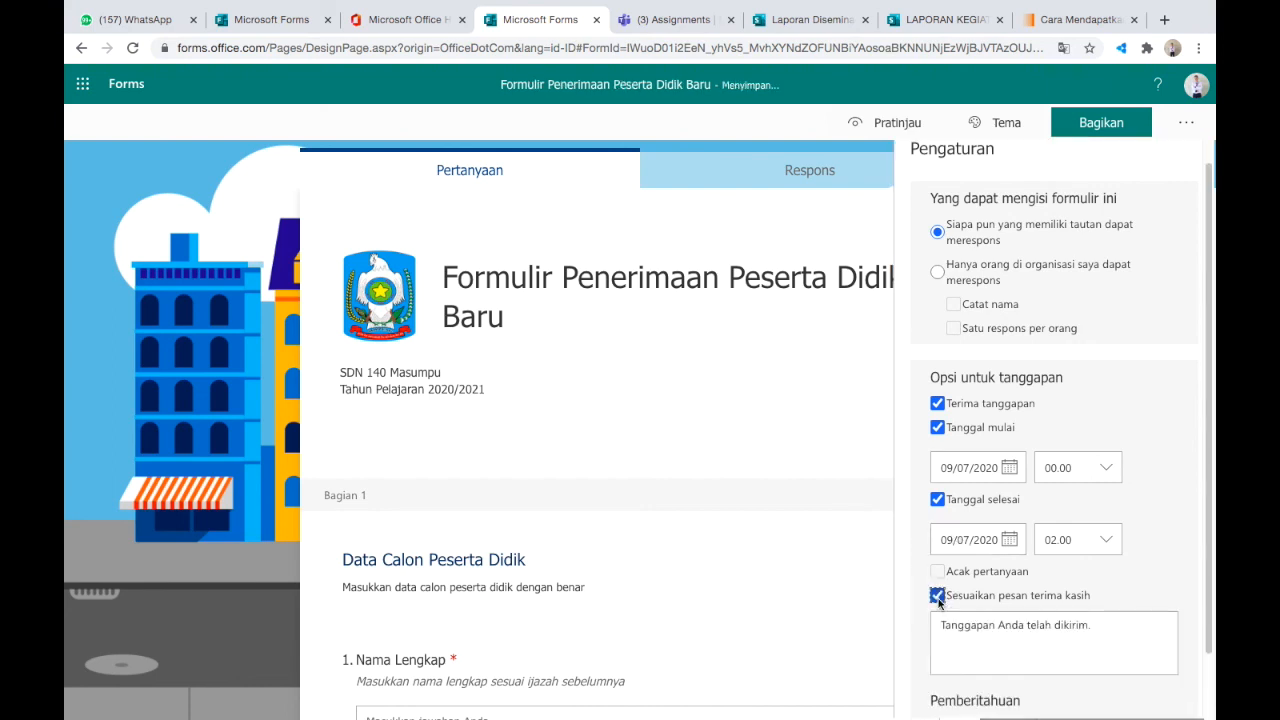
click(937, 596)
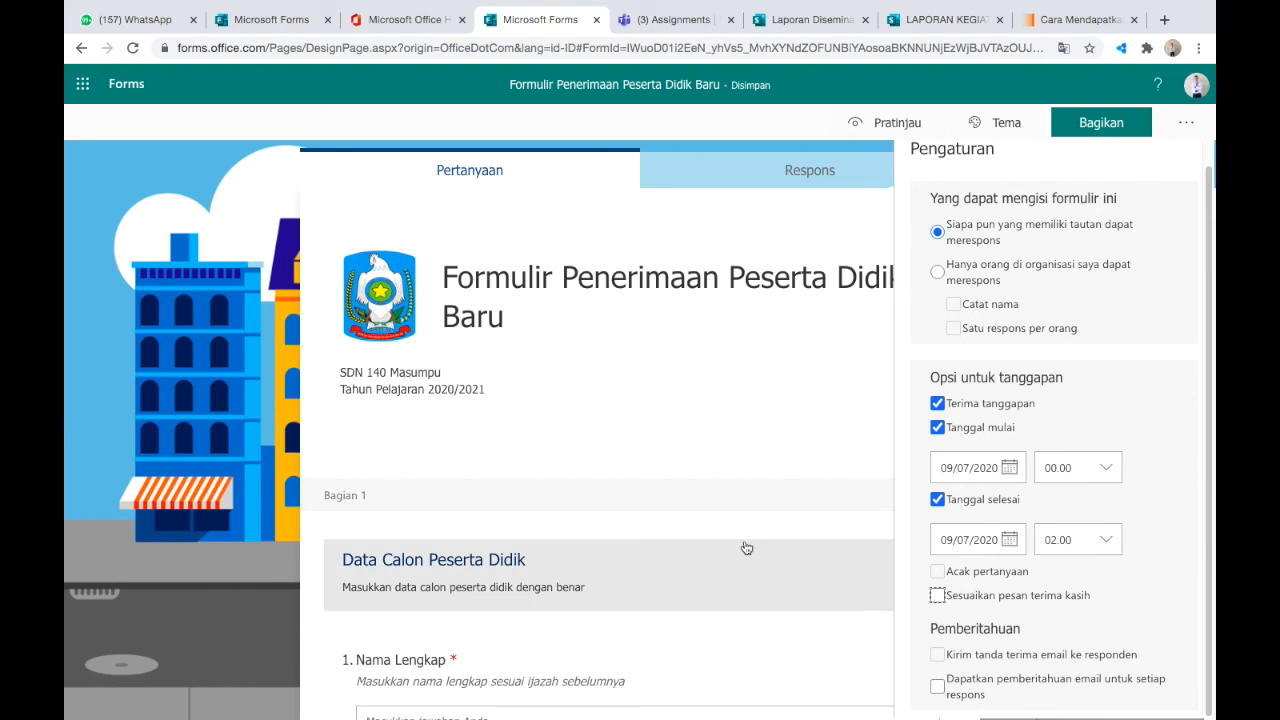
click(197, 325)
Step: Show the form's sharing options and select the response link, and close the sharing options
click(1098, 122)
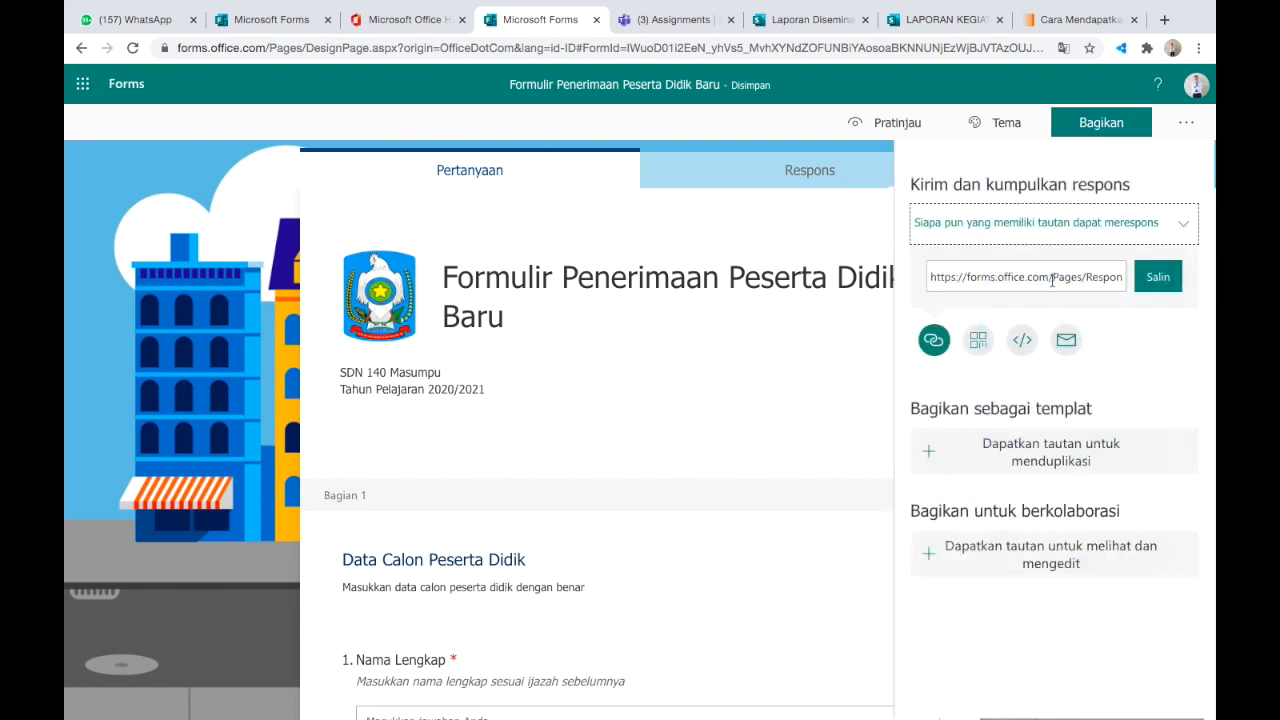
click(1052, 281)
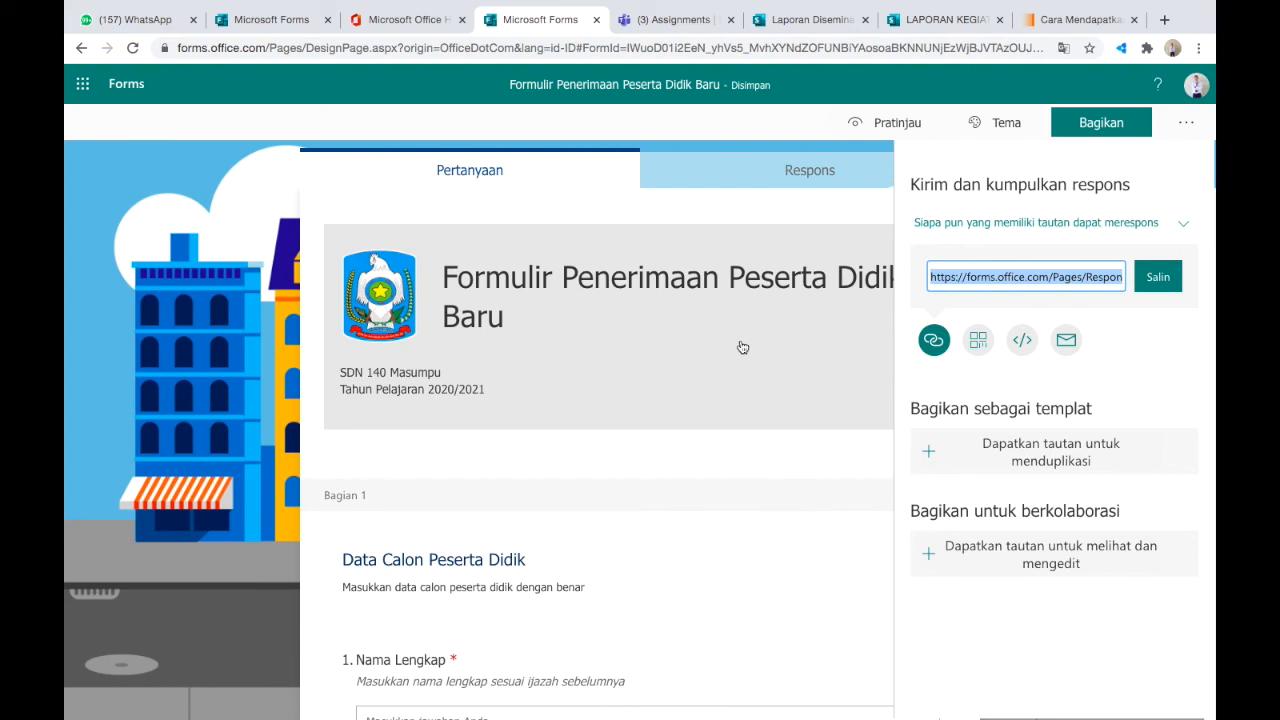
click(247, 283)
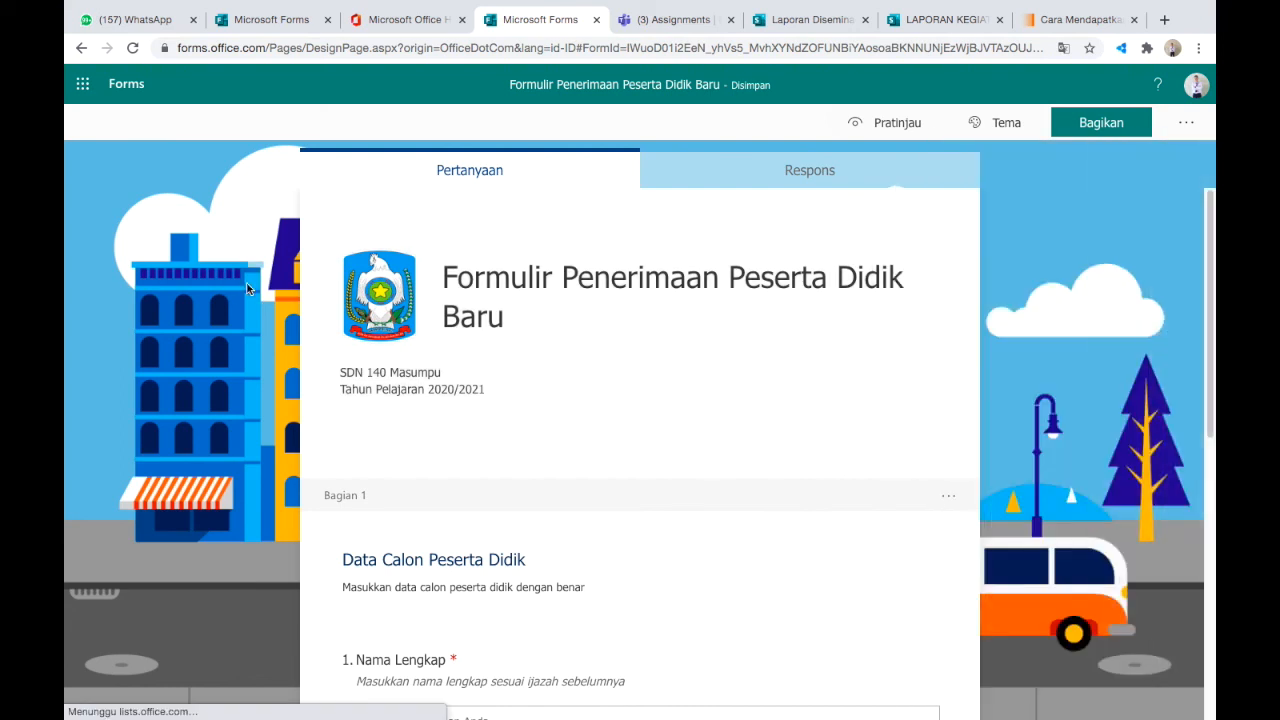
Step: Preview the form in computer view and look over its first page
click(888, 133)
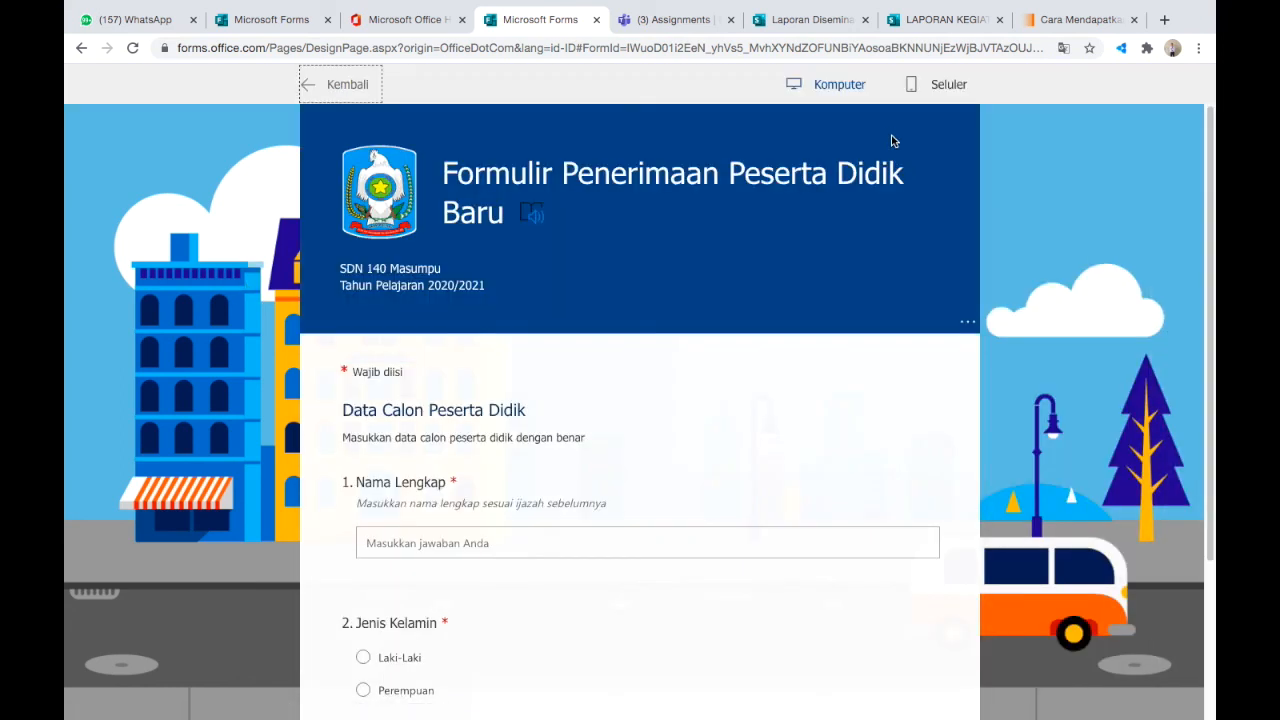
scroll(819, 336, down, 2)
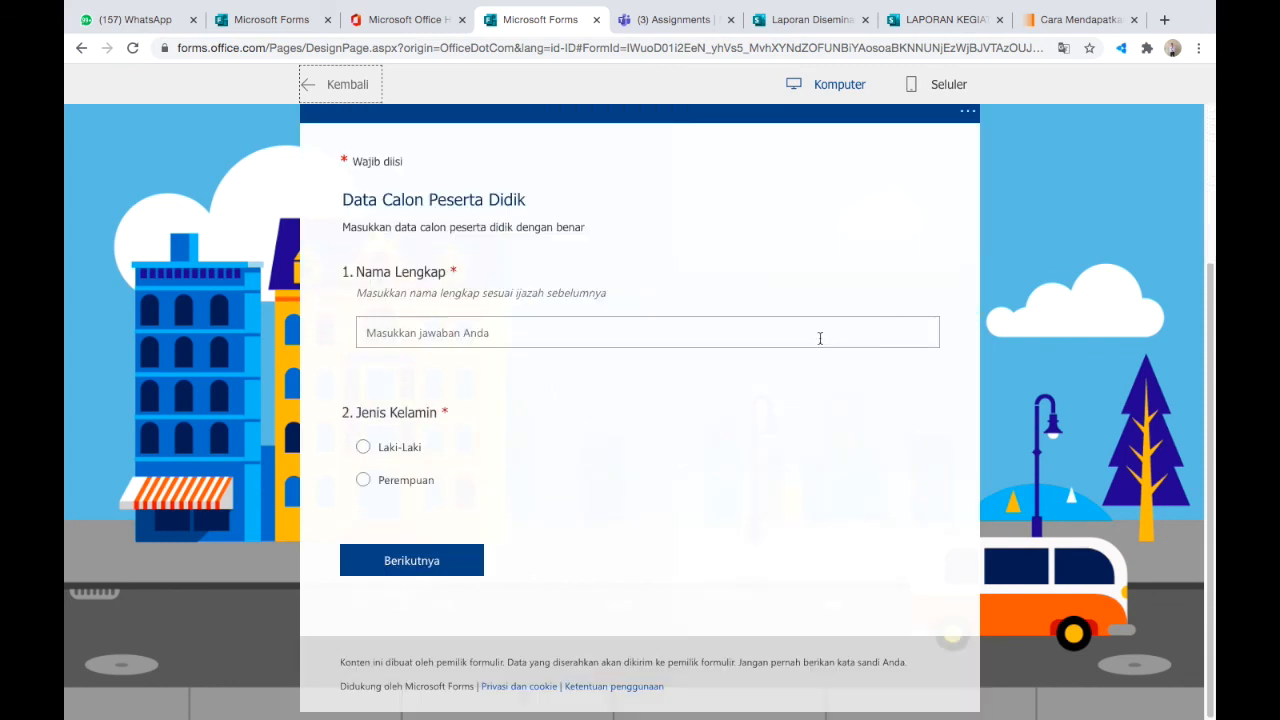
scroll(820, 337, up, 2)
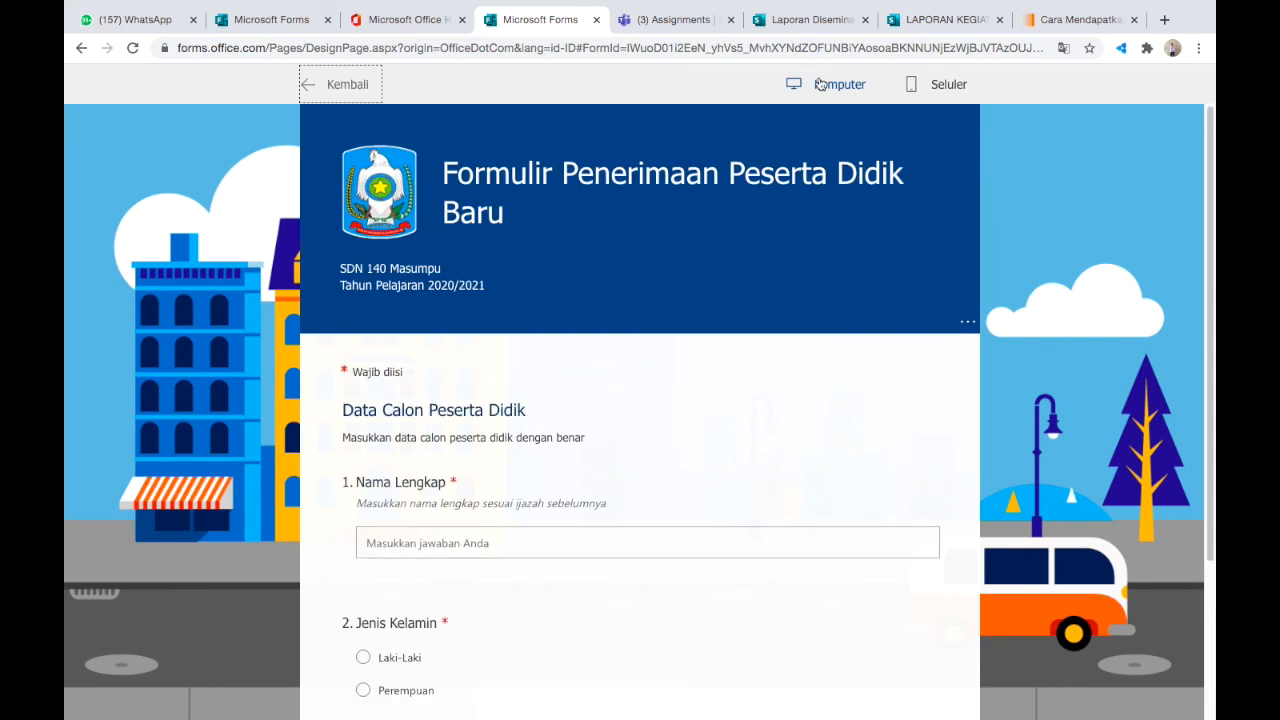
Step: Switch the preview to mobile view and look over the form's first page
click(937, 88)
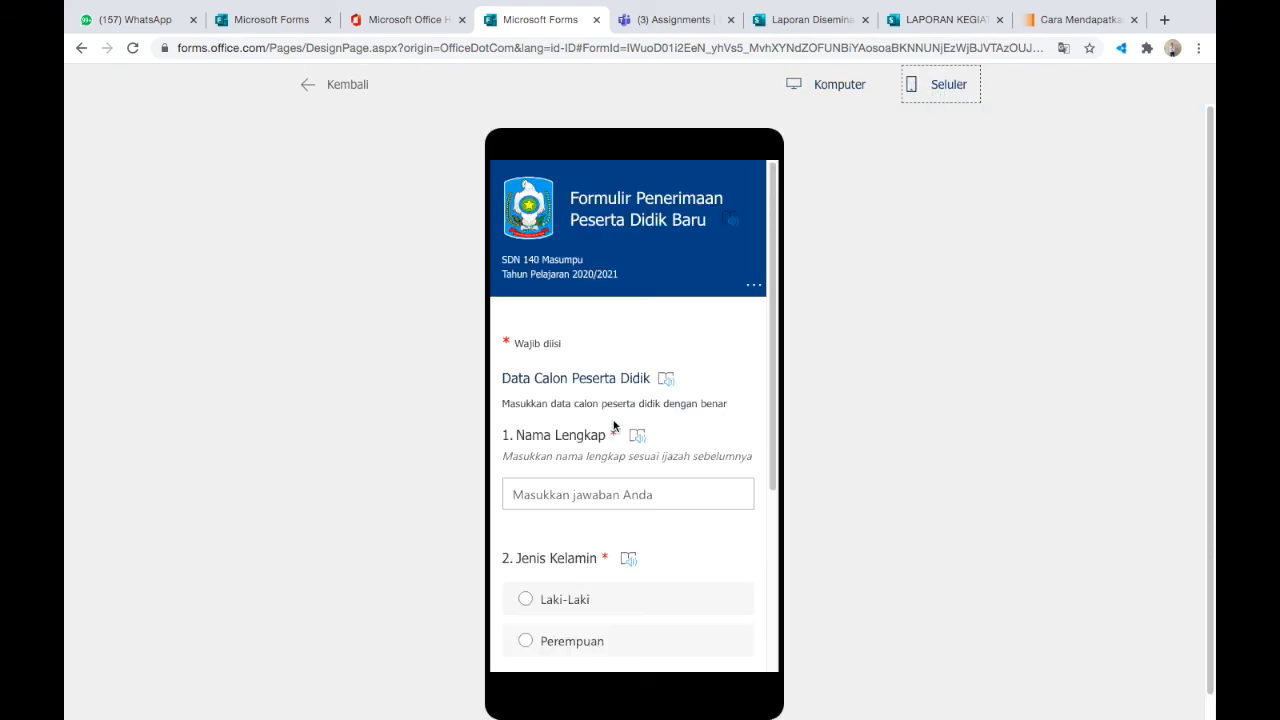
scroll(614, 426, down, 5)
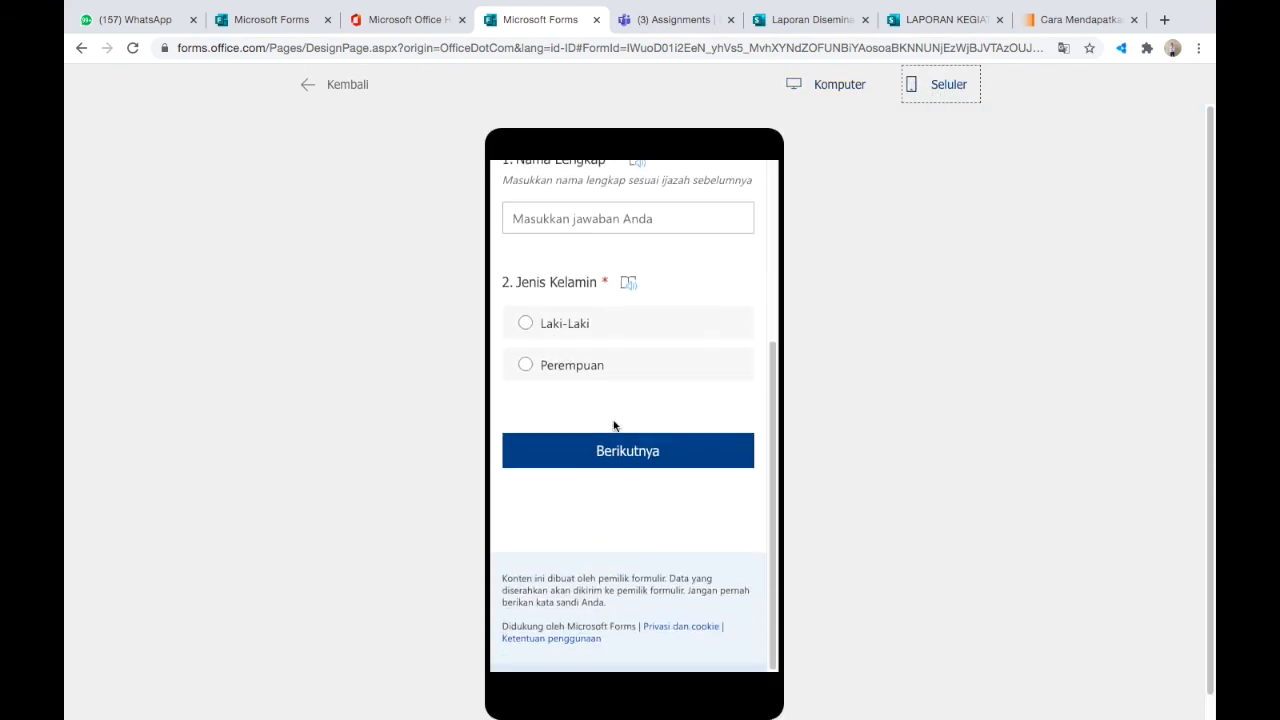
scroll(614, 426, up, 5)
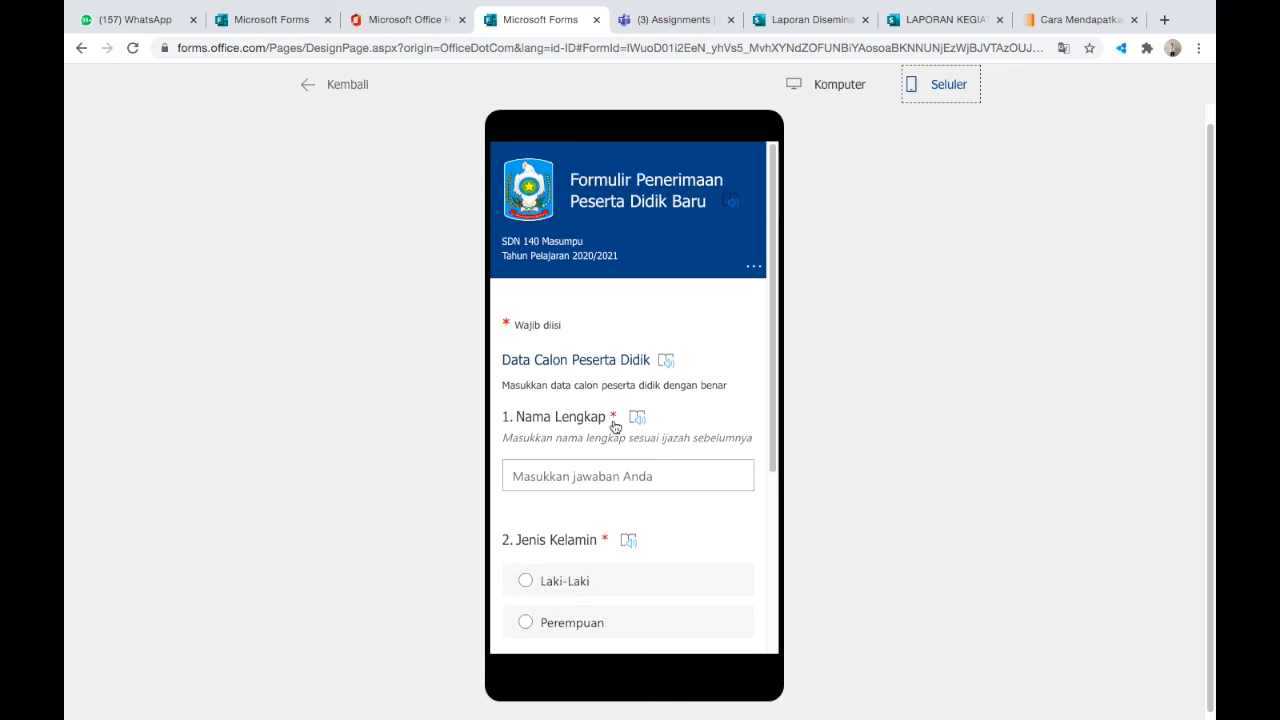
scroll(614, 426, down, 2)
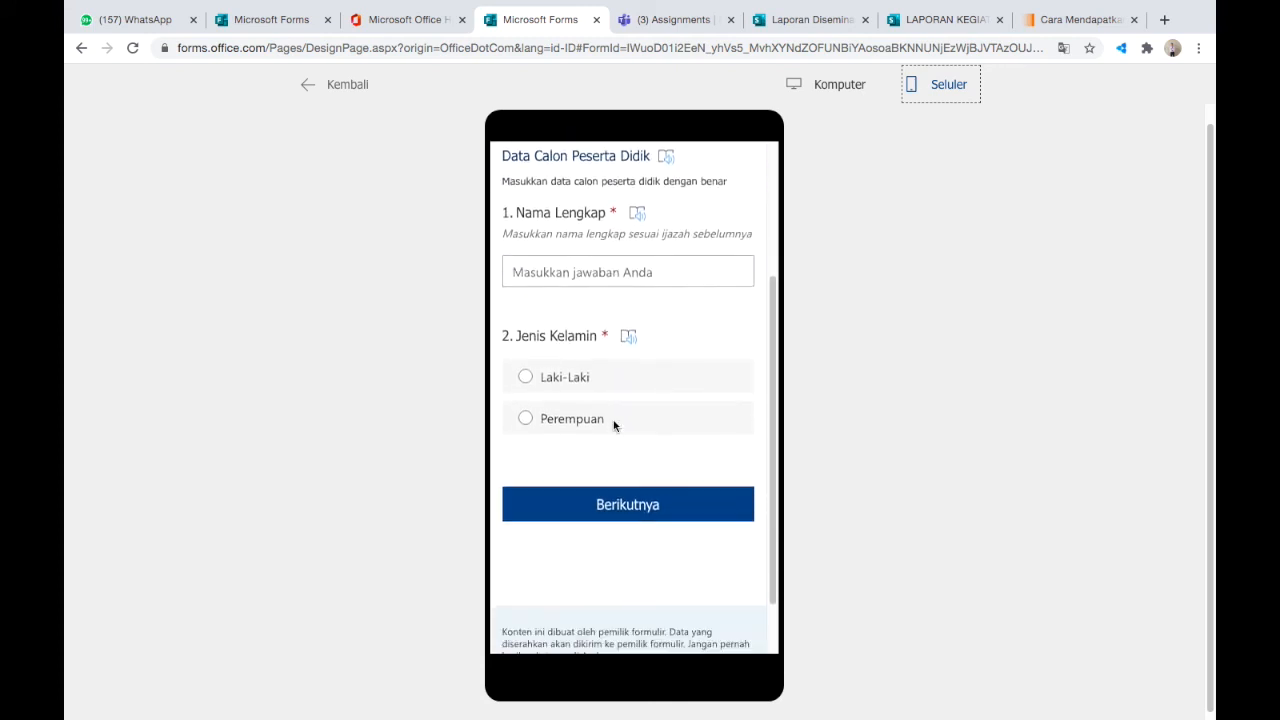
scroll(614, 426, down, 1)
scroll(614, 426, up, 3)
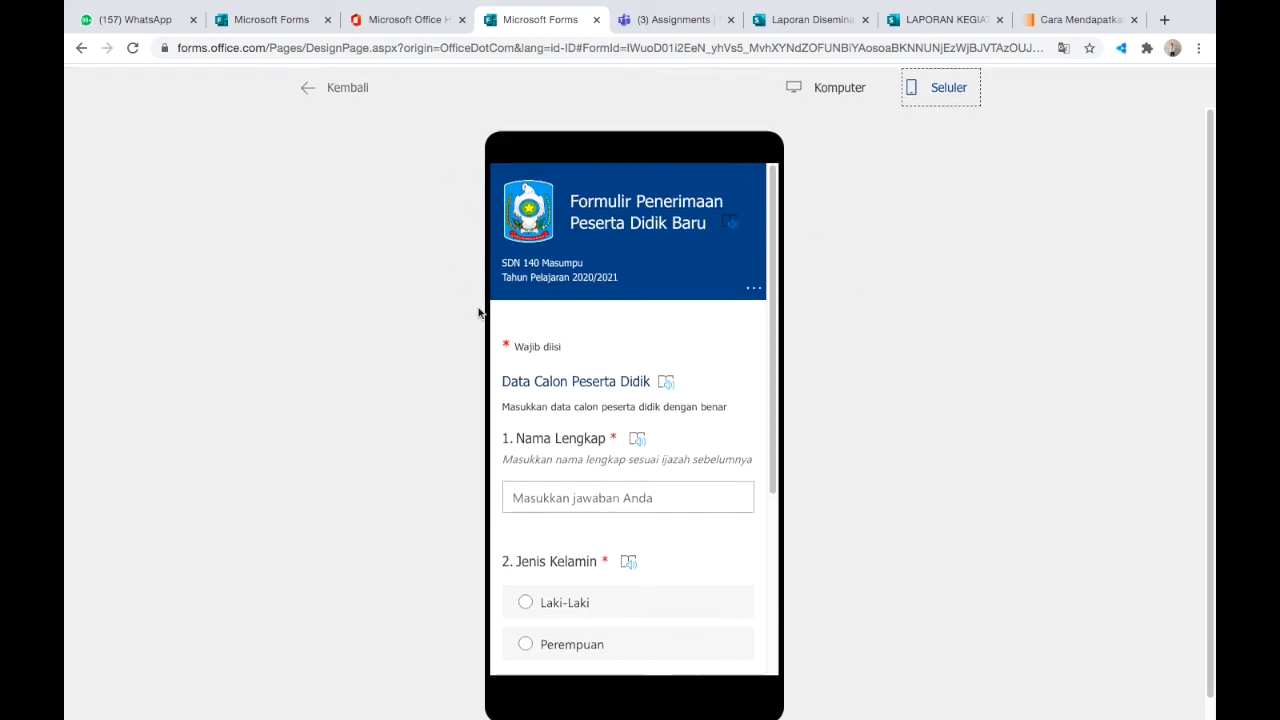
mouse_move(795, 7)
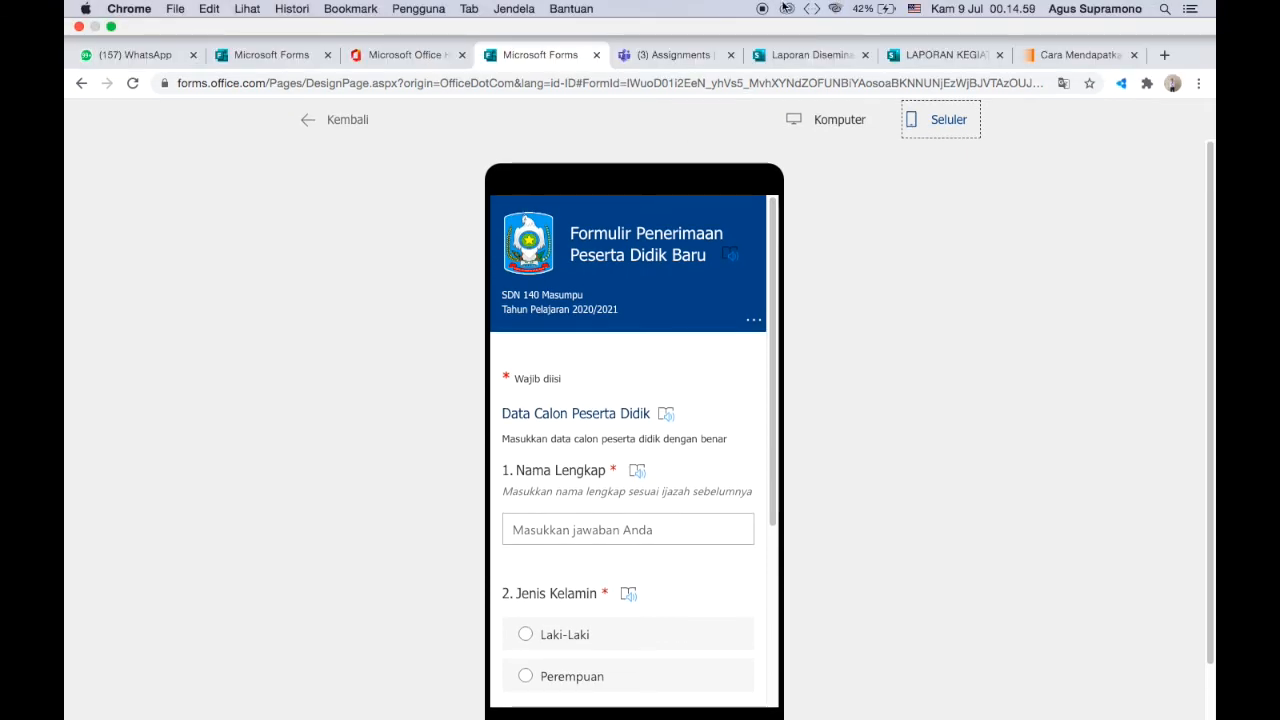